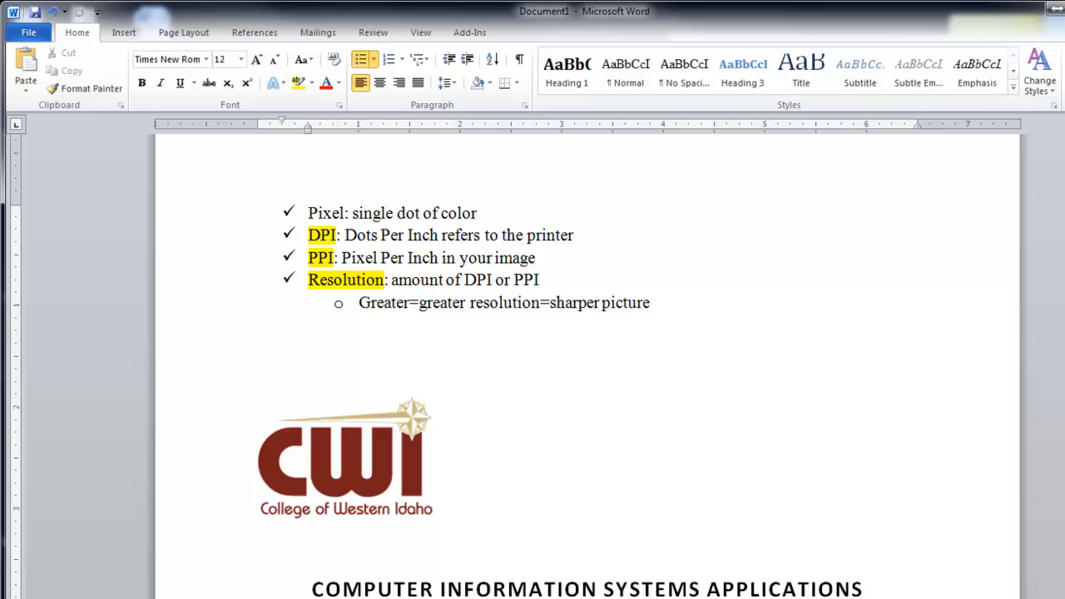
left_click(222, 217)
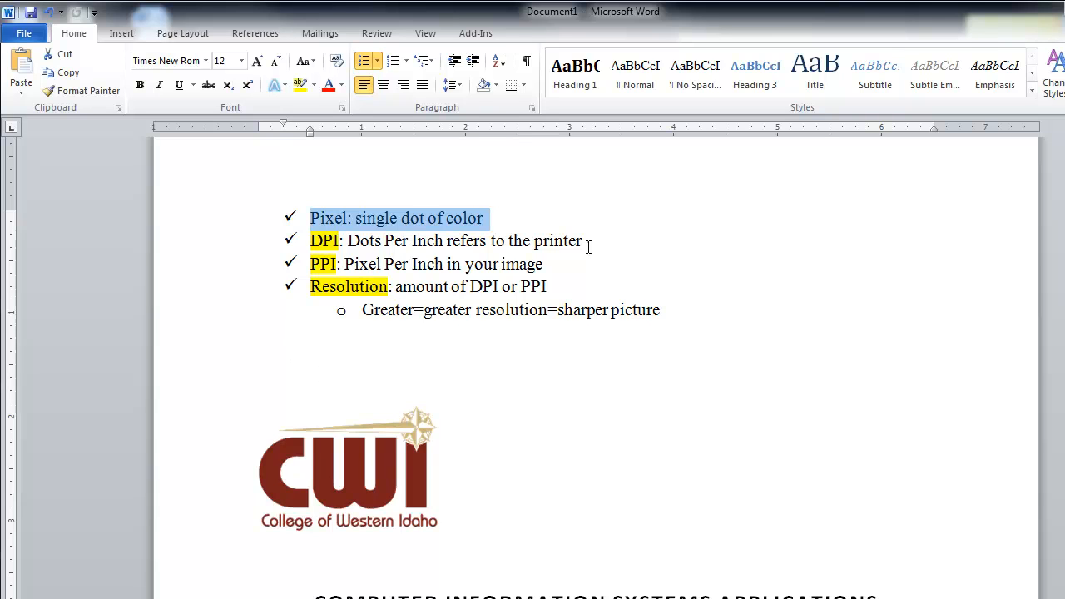
left_click(599, 242)
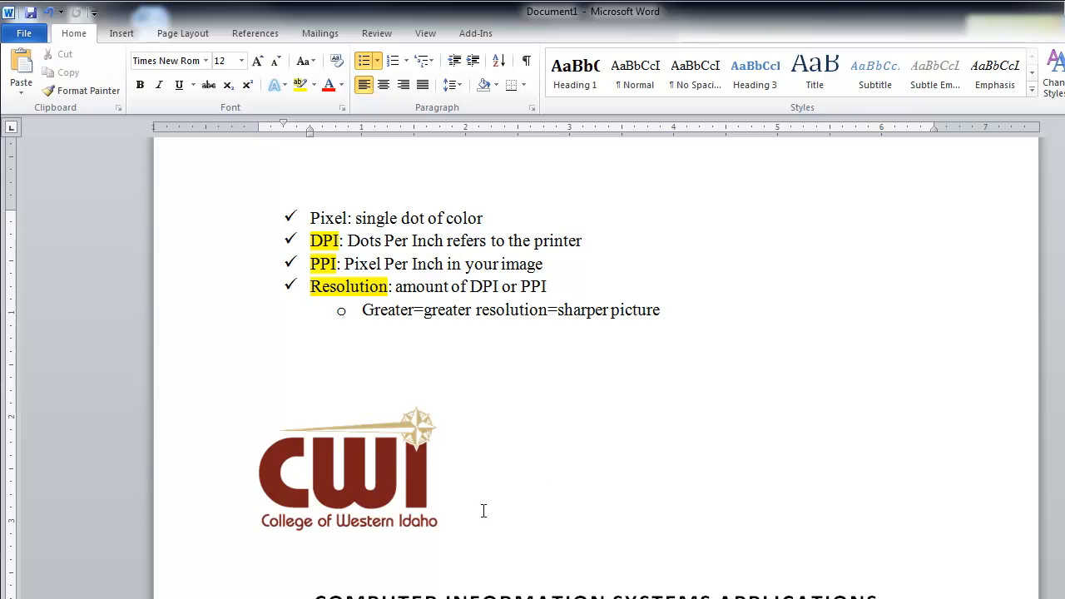
scroll(642, 459, "down", 4)
scroll(643, 459, "up", 5)
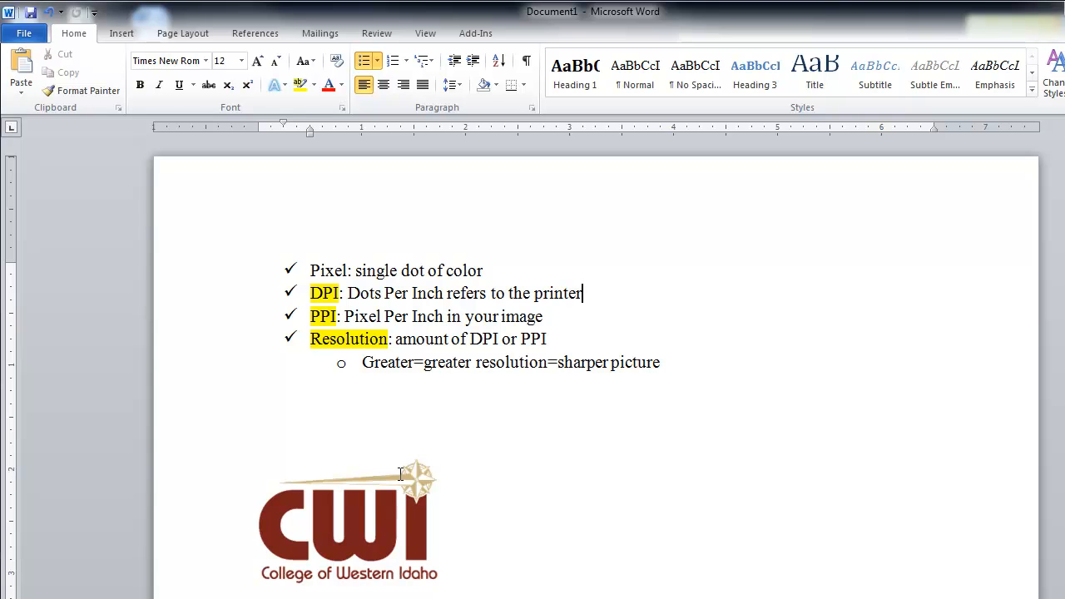
Place the insertion point on the second blank line below the bullet list and show the paragraph marks
left_click(476, 408)
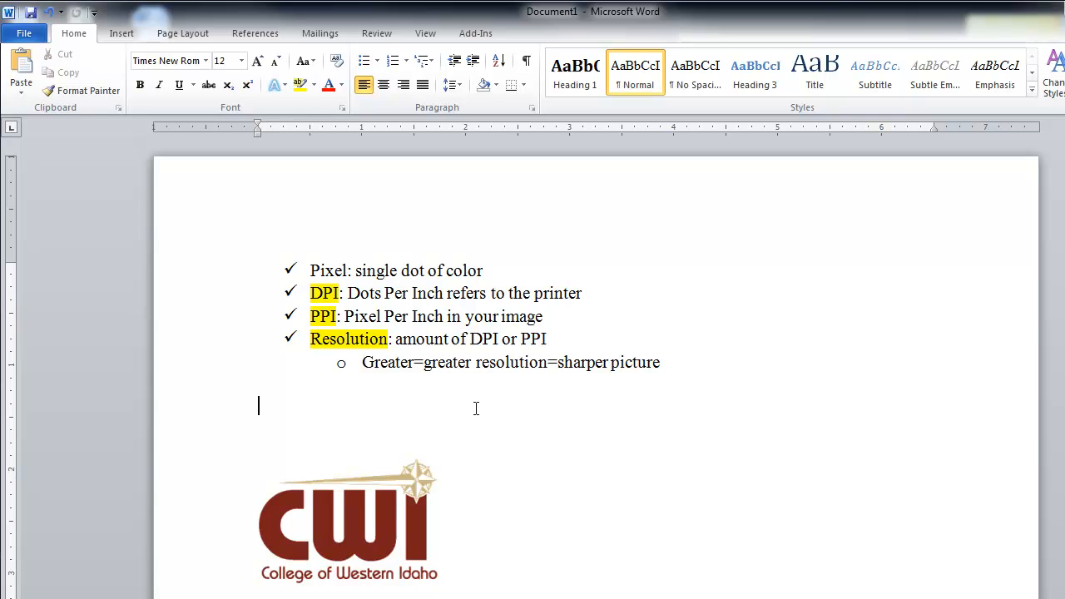
left_click(528, 61)
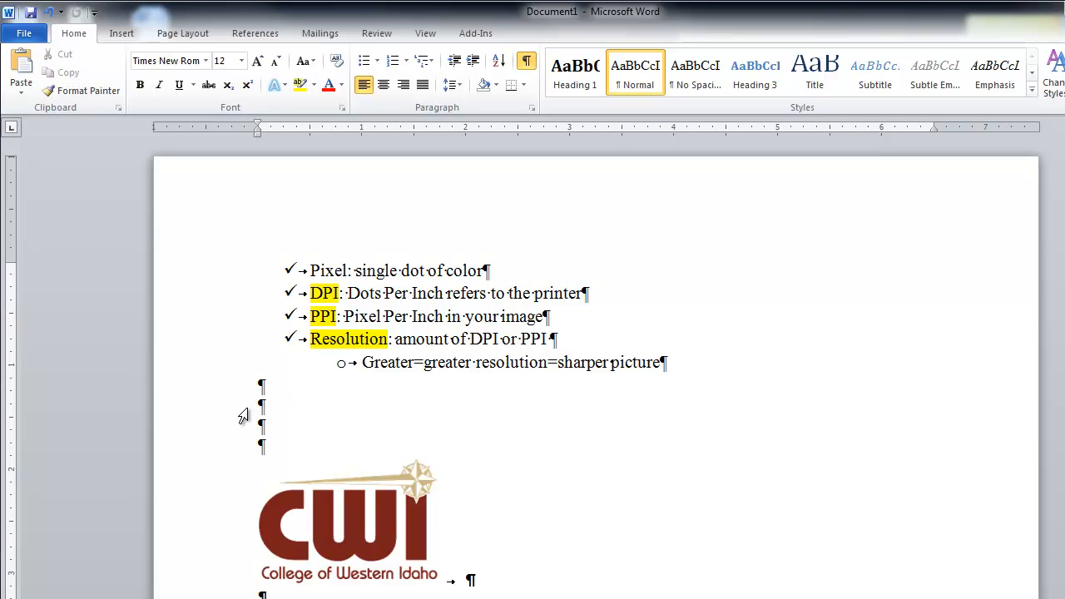
Insert the blue fish picture from the Desktop folder "pics for demo" on the blank line below the bullet list
left_click(123, 37)
left_click(176, 71)
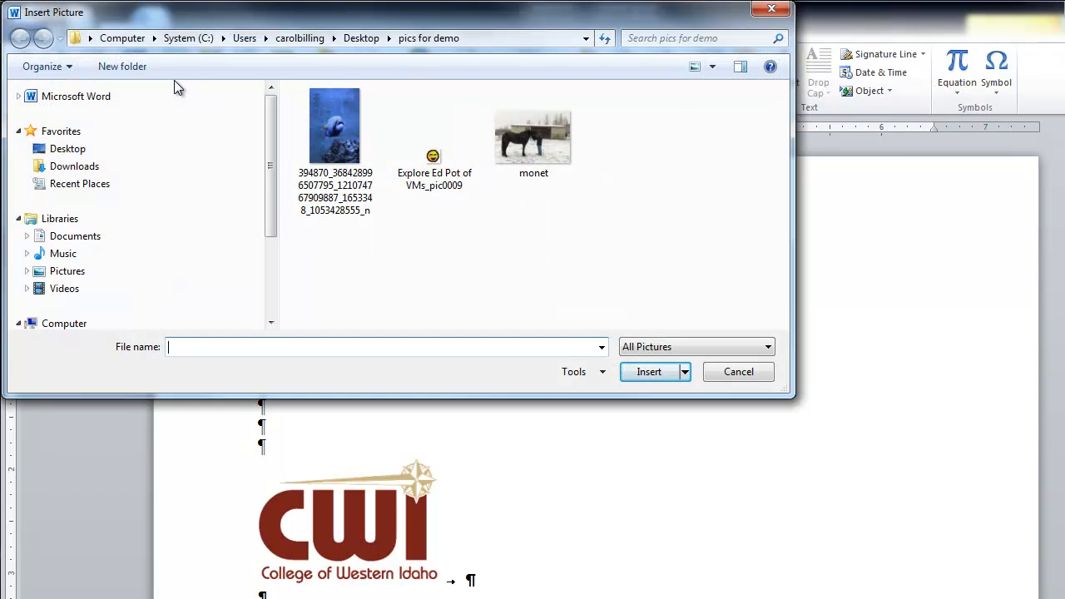
left_click(66, 153)
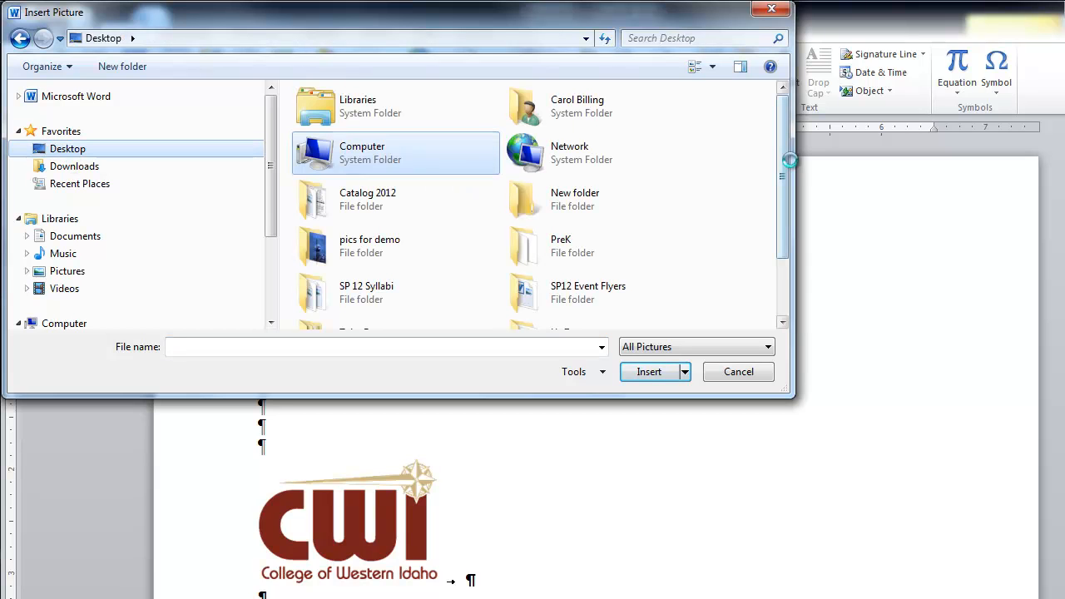
left_click_drag(784, 147, 776, 229)
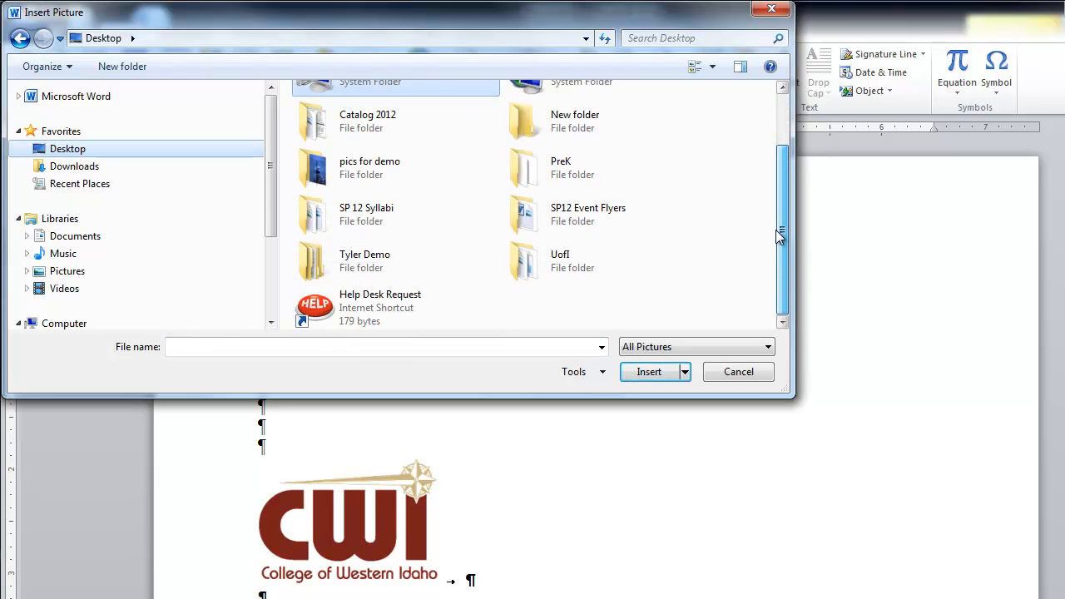
double_click(366, 171)
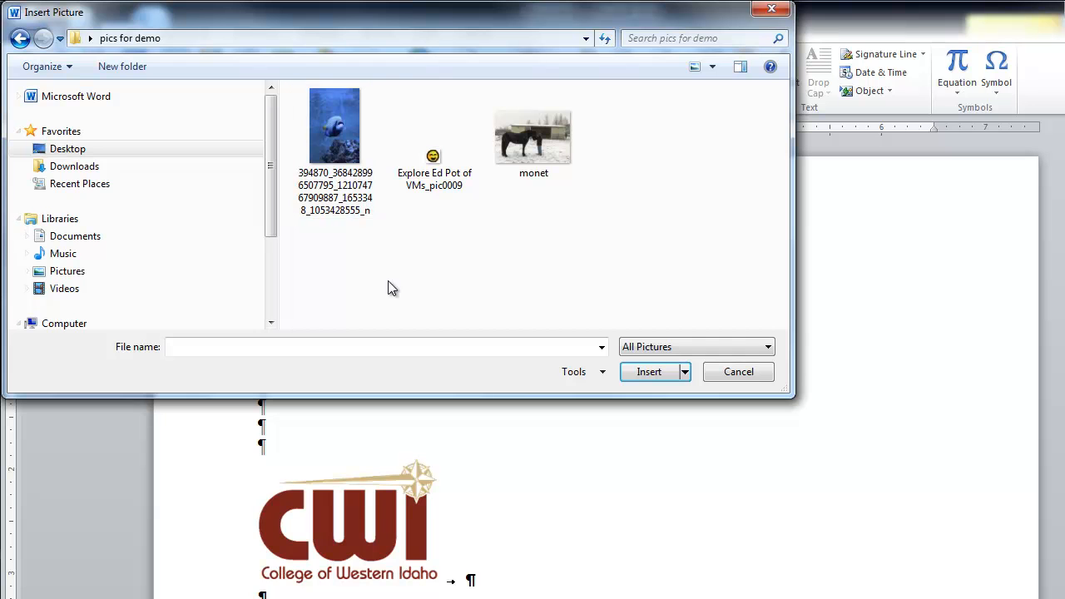
left_click(347, 124)
left_click(668, 374)
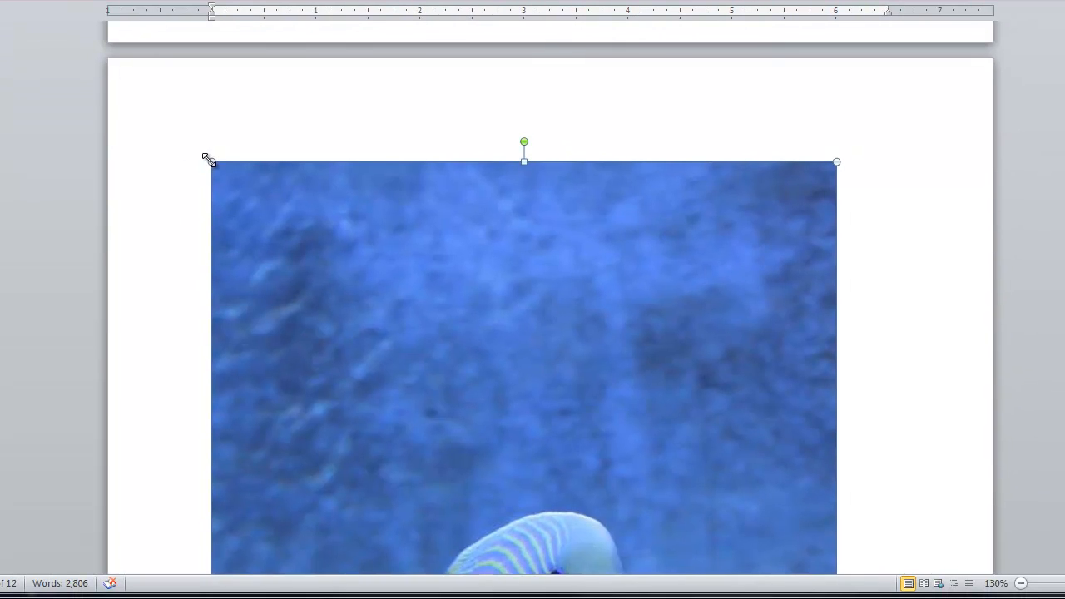
Shrink the inserted fish picture proportionally to about 3 inches wide
left_click_drag(258, 277, 424, 461)
left_click_drag(378, 345, 445, 394)
scroll(436, 335, "up", 1)
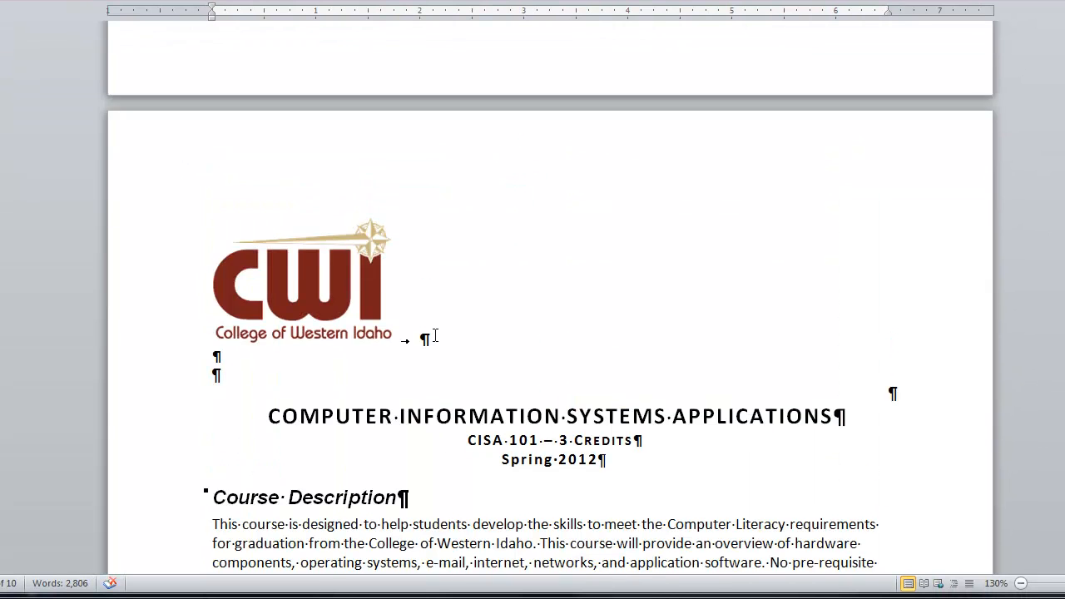
scroll(435, 336, "up", 10)
left_click_drag(681, 415, 441, 180)
Try stretching only the fish picture's width to about 5.7 inches, and undo the stretch
scroll(454, 241, "up", 5)
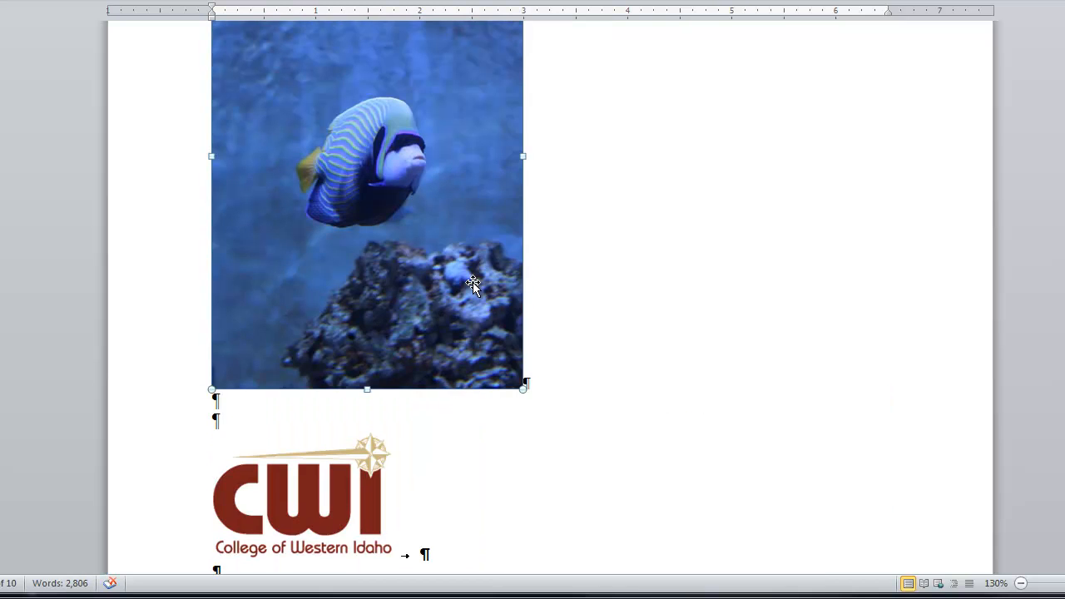
scroll(473, 282, "up", 2)
left_click_drag(523, 261, 802, 263)
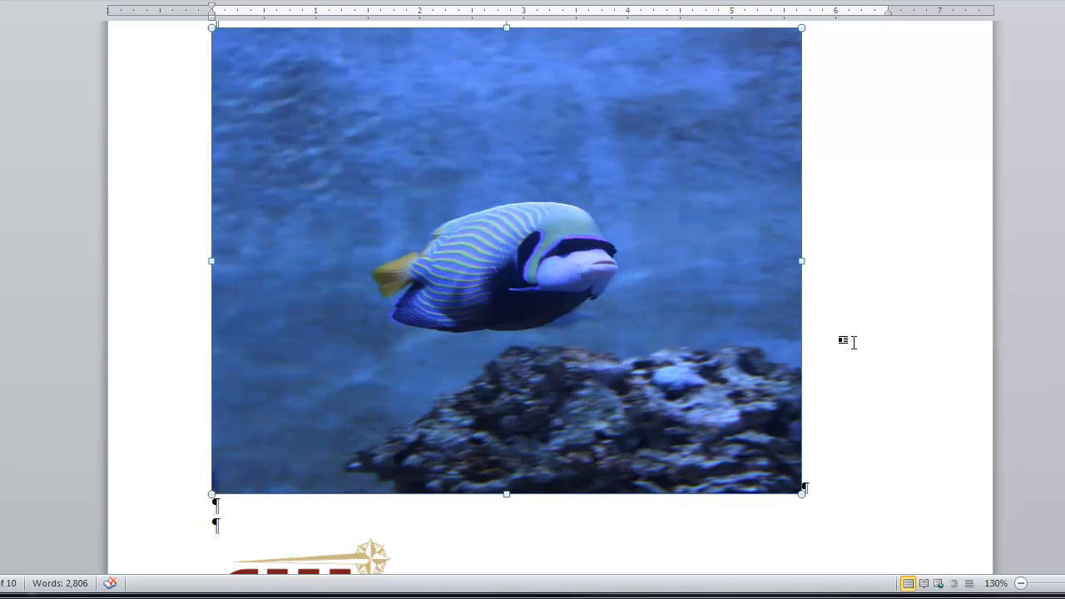
key("ctrl+z")
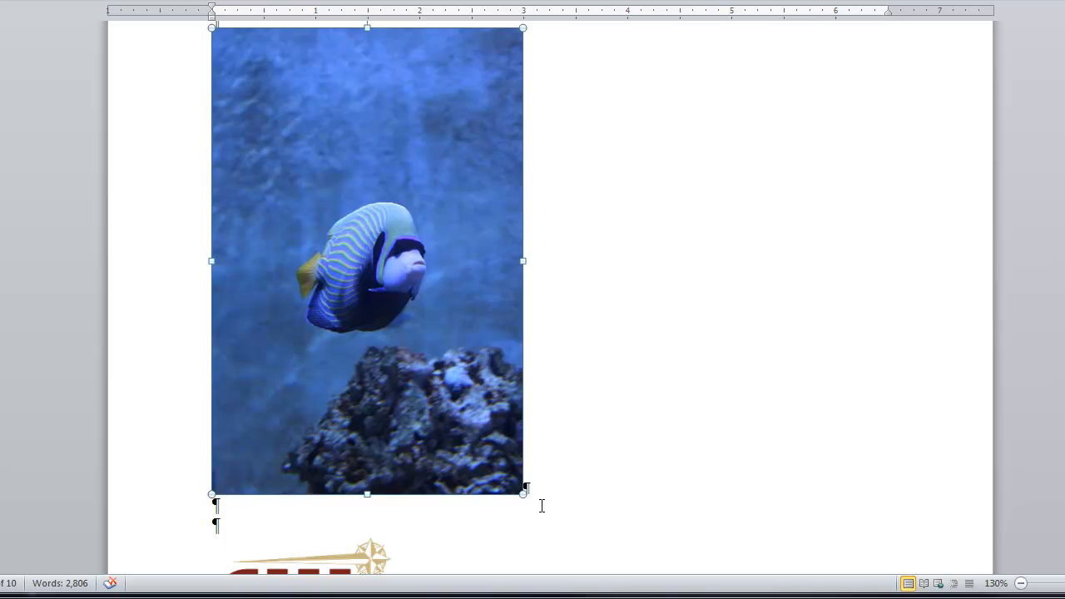
Scale the fish picture down proportionally to about 1.8 inches wide
left_click_drag(523, 494, 398, 305)
scroll(499, 289, "up", 1)
Label the fish picture "JPG" on the line directly below it and start a new line
left_click(249, 389)
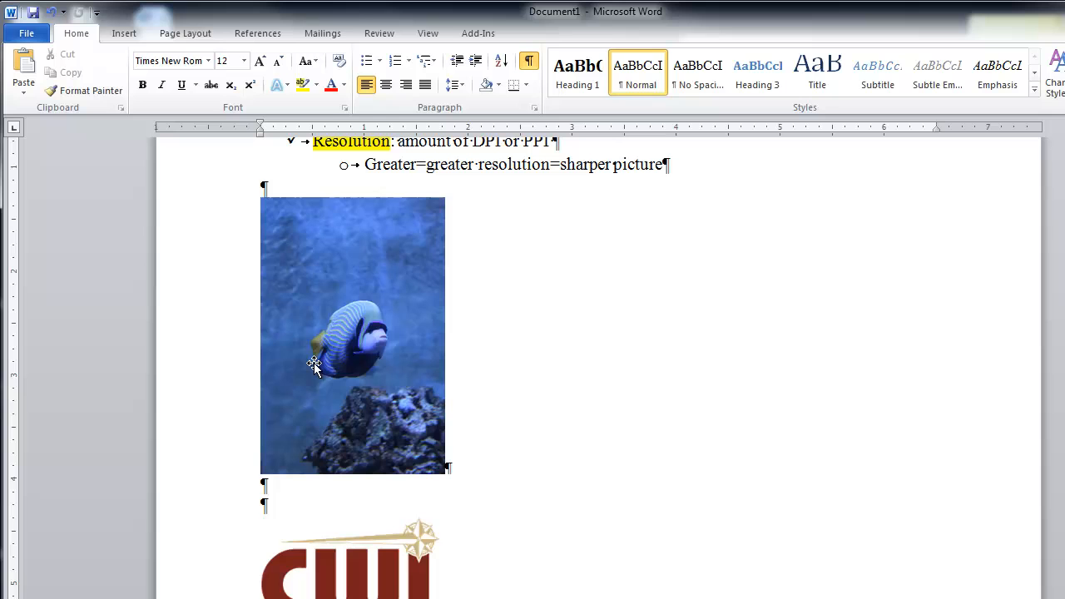
left_click(327, 478)
type("J")
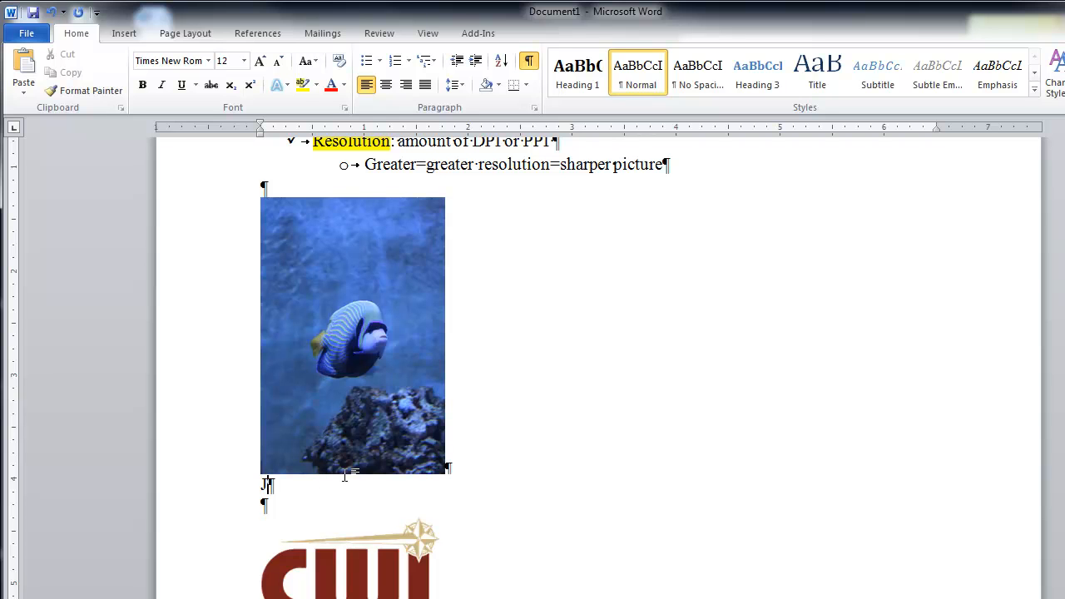
type("PG")
key("Return")
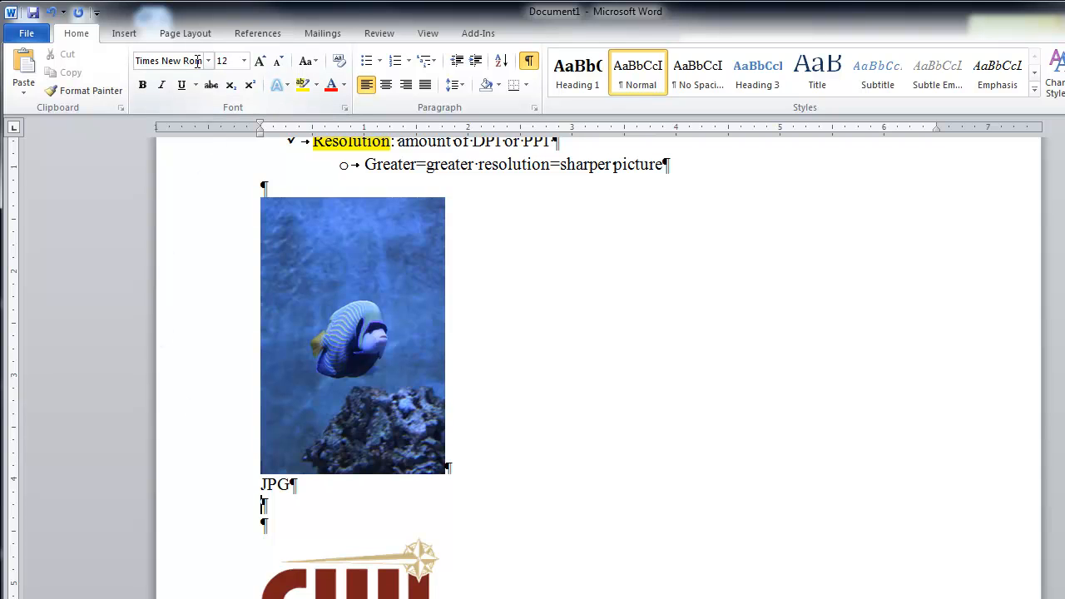
Add the label "BMP" below the JPG label, leaving two blank lines between them
key("Return")
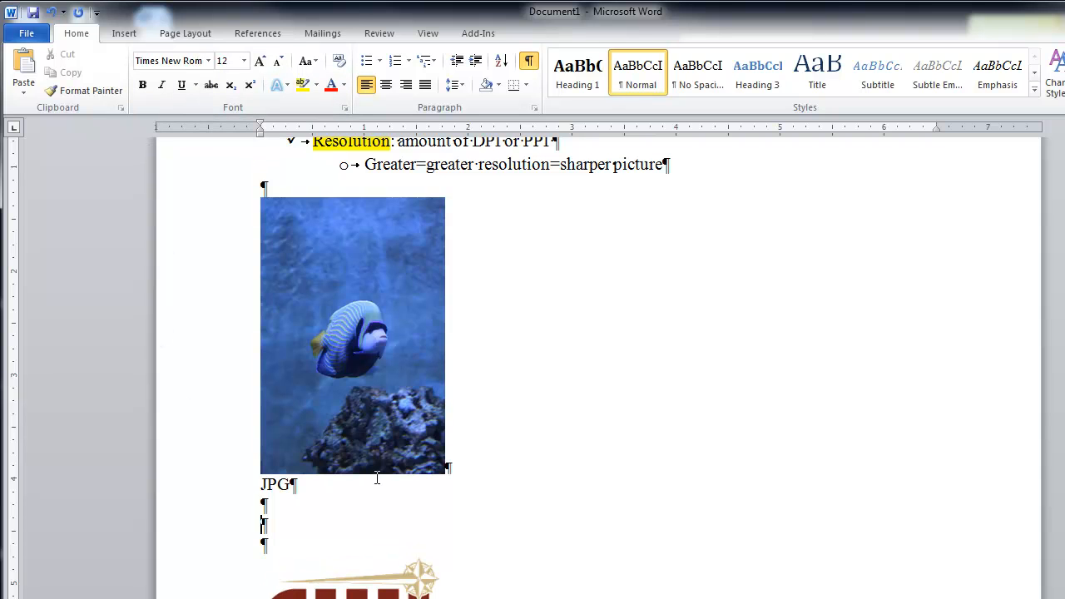
type("BMP")
key("Up")
key("Return")
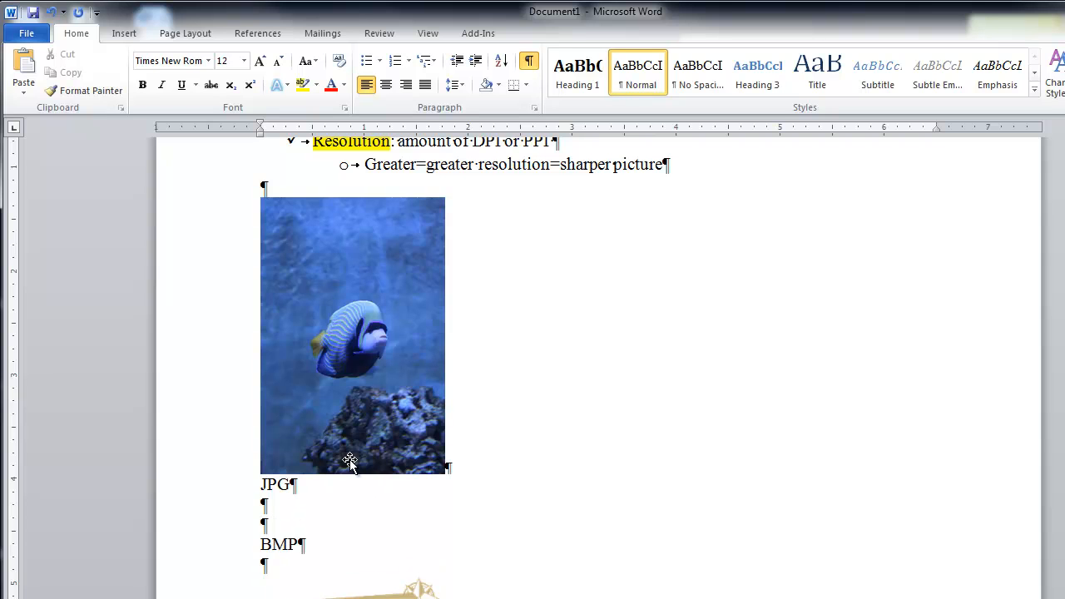
Insert the "monet" horse picture on the blank line above the BMP label and shrink it proportionally to about 1.7 inches wide
left_click(127, 40)
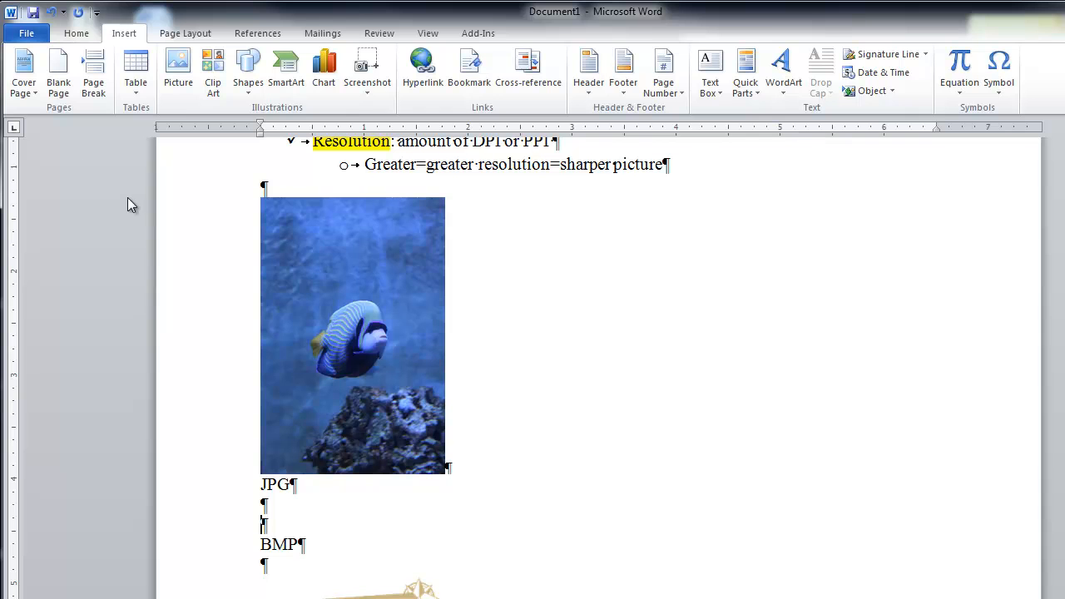
left_click(178, 93)
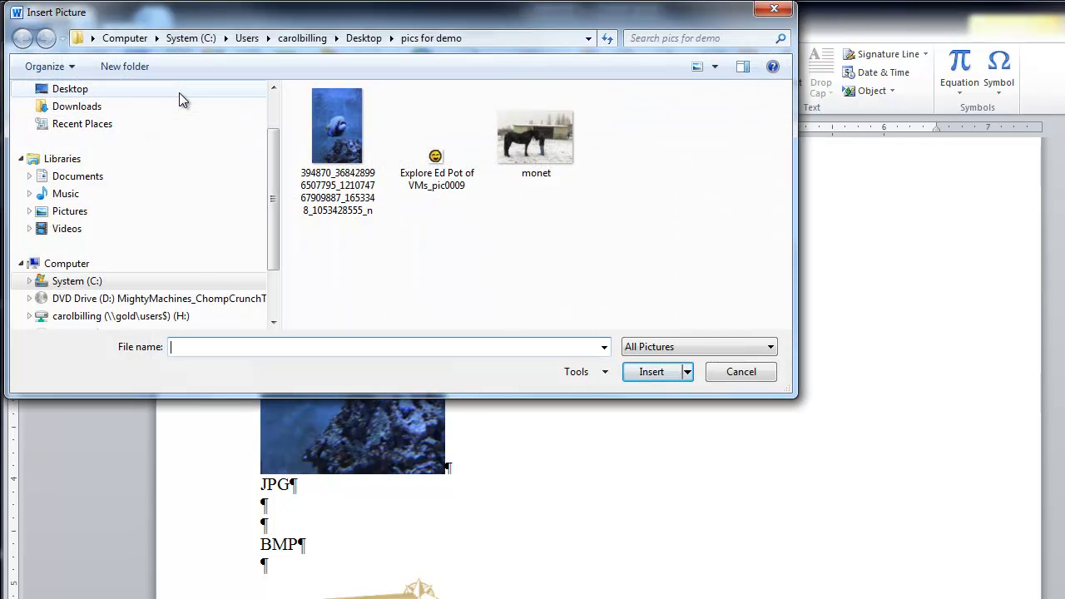
left_click(535, 162)
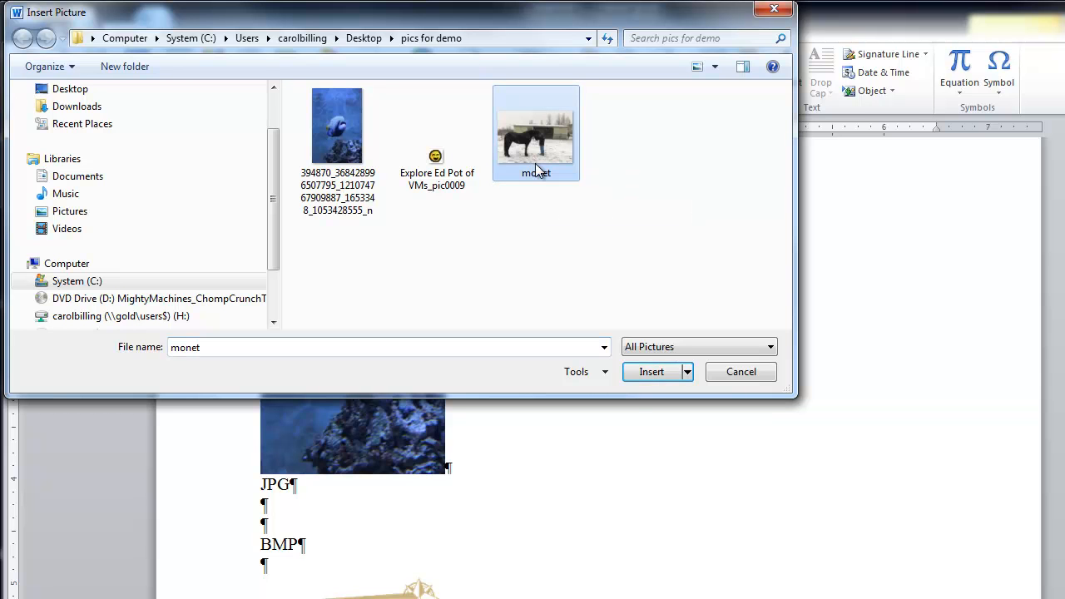
left_click(645, 372)
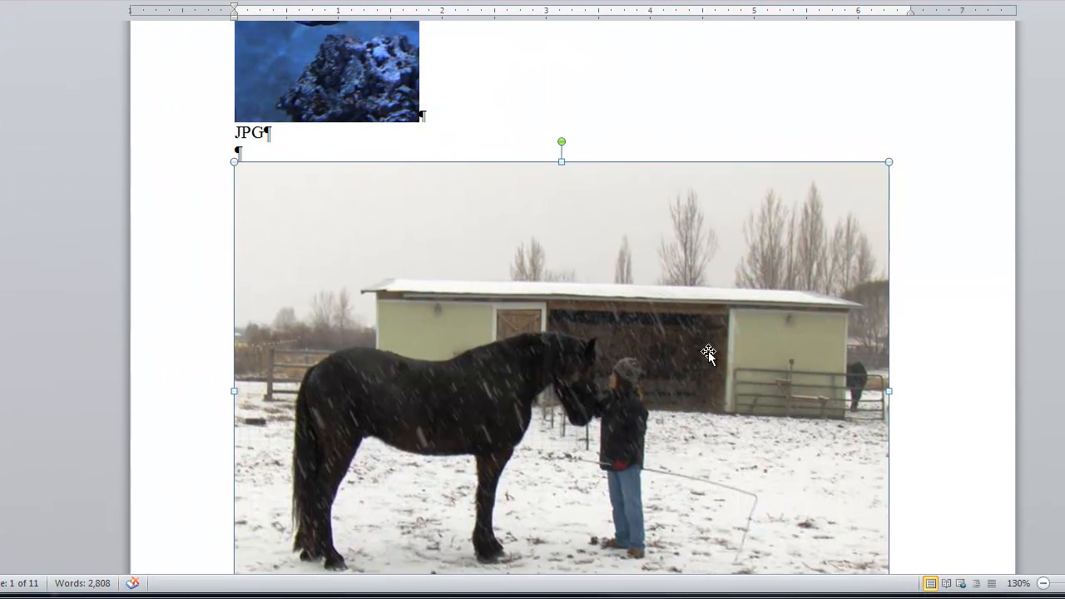
left_click_drag(228, 164, 477, 333)
left_click_drag(647, 450, 410, 285)
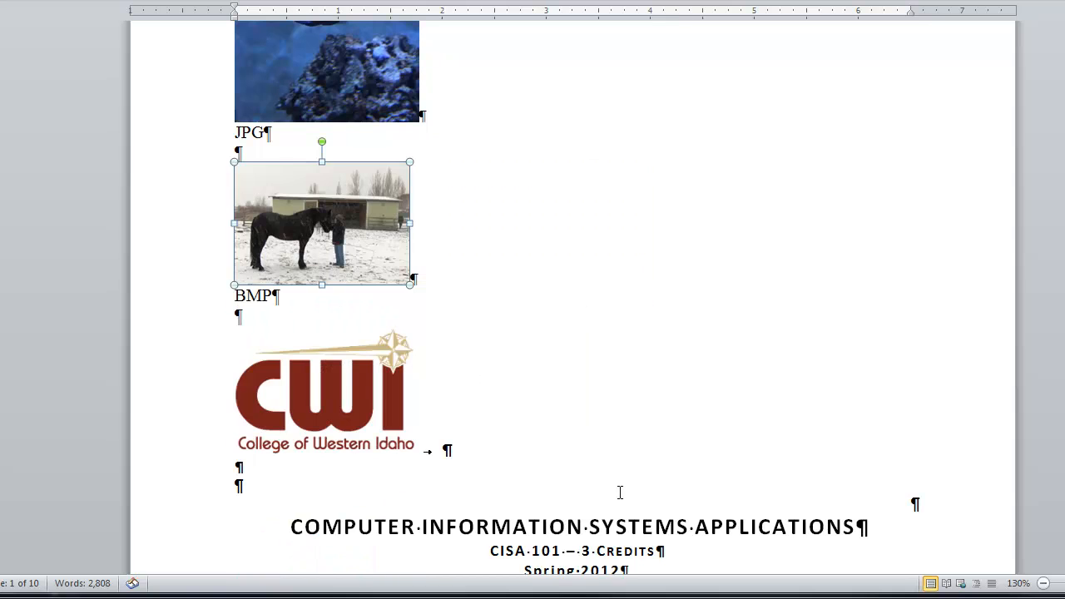
Add the label "PNG" below the BMP label, leaving two blank lines between them
left_click(252, 313)
key("Return")
key("Return")
type("PNG")
Insert the smiley picture "Explore Ed Pot of VMs_pic0009" on the blank line directly above the PNG label
left_click(250, 330)
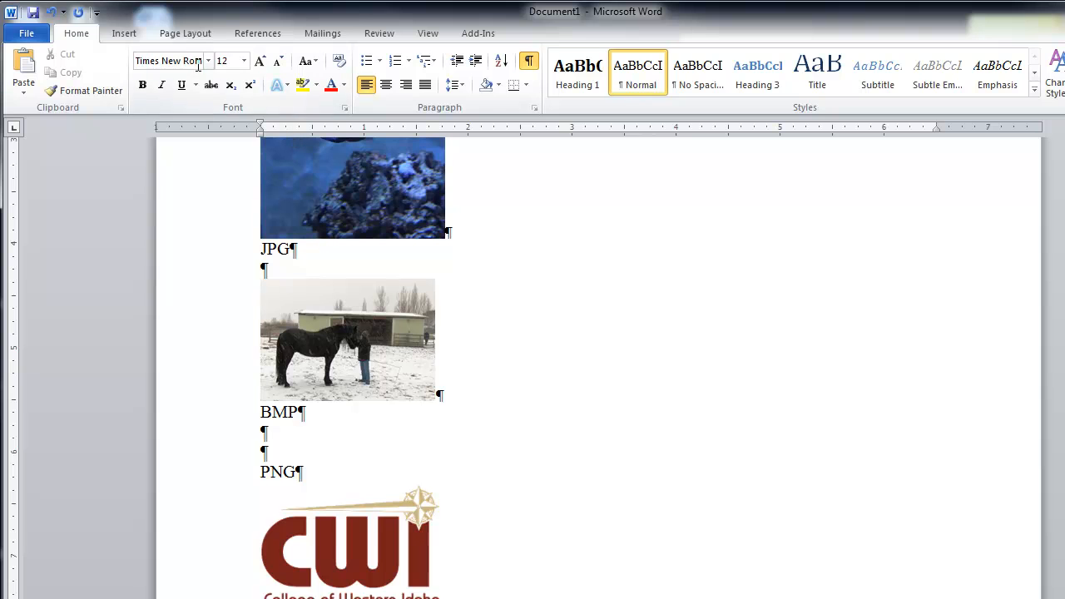
left_click(118, 34)
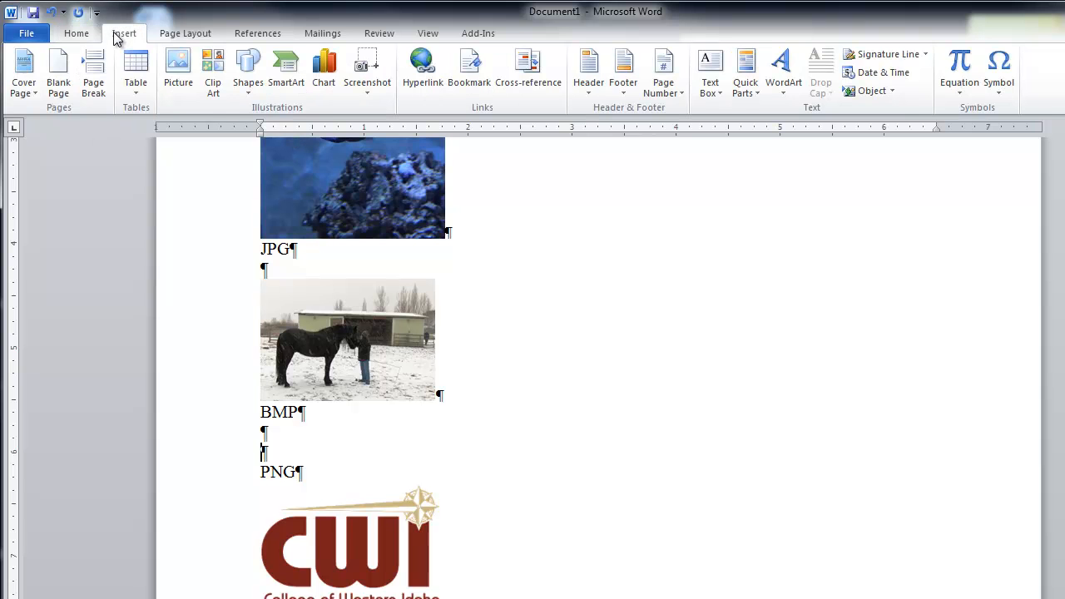
left_click(178, 71)
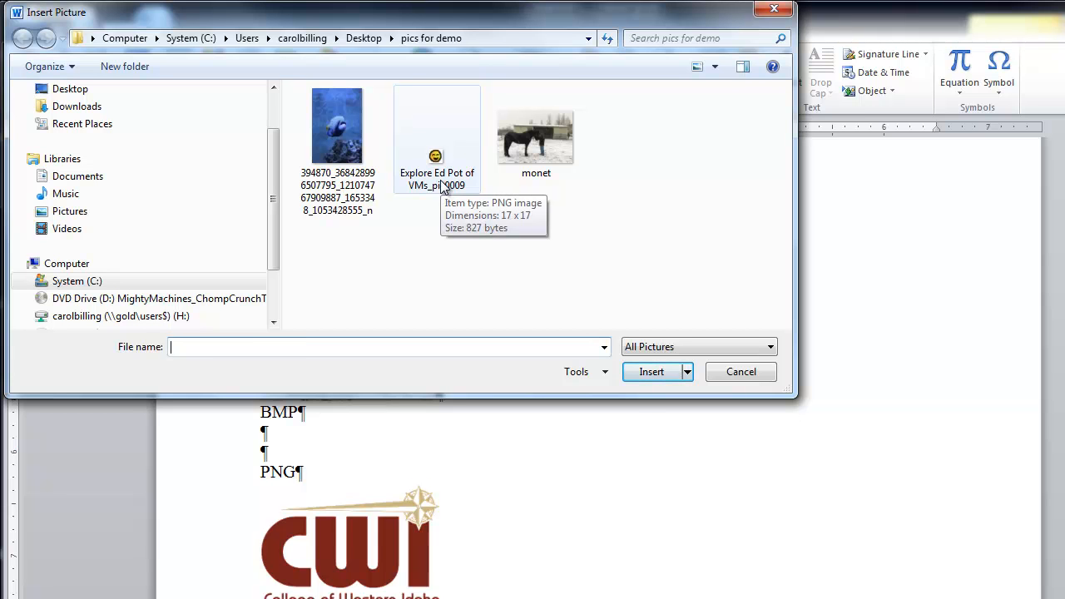
left_click(441, 185)
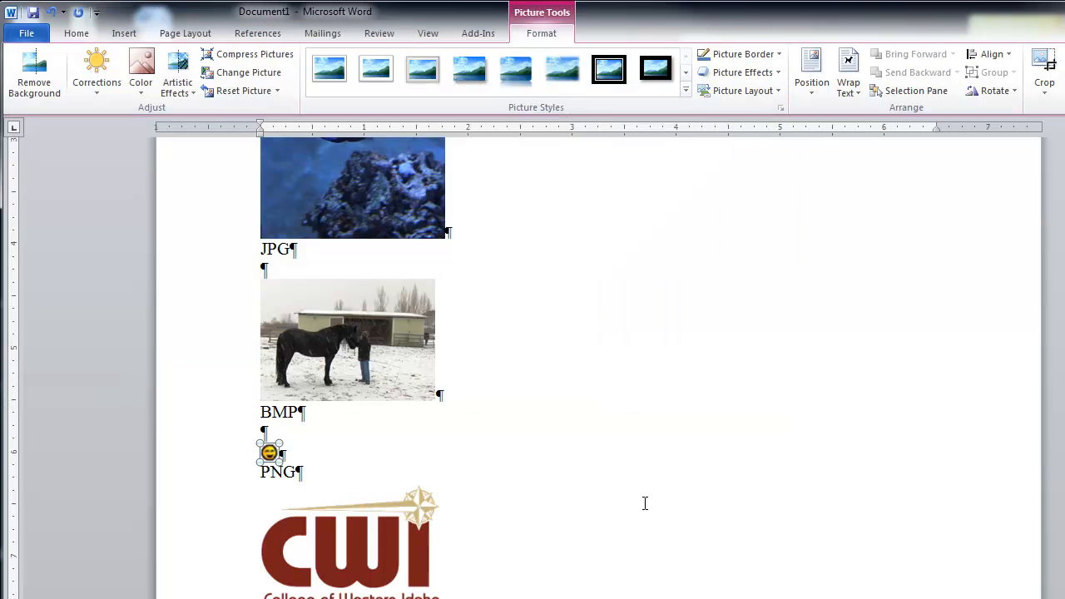
Crop the fish picture closely around the fish, to about 1.2 inches wide and 1.3 inches high
scroll(610, 492, "up", 4)
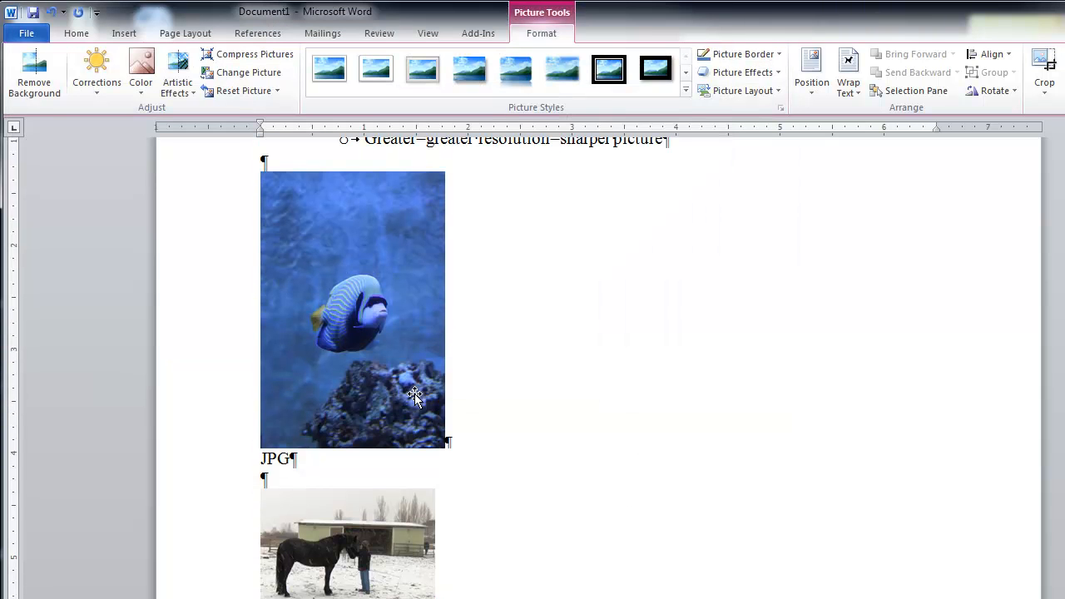
scroll(533, 387, "up", 3)
left_click(334, 351)
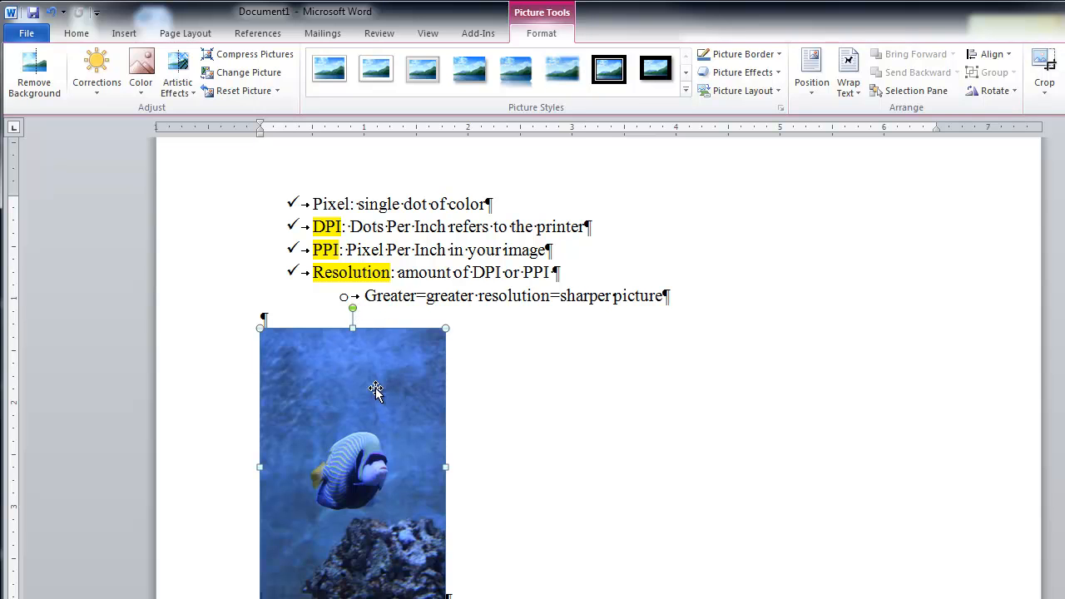
left_click(1045, 66)
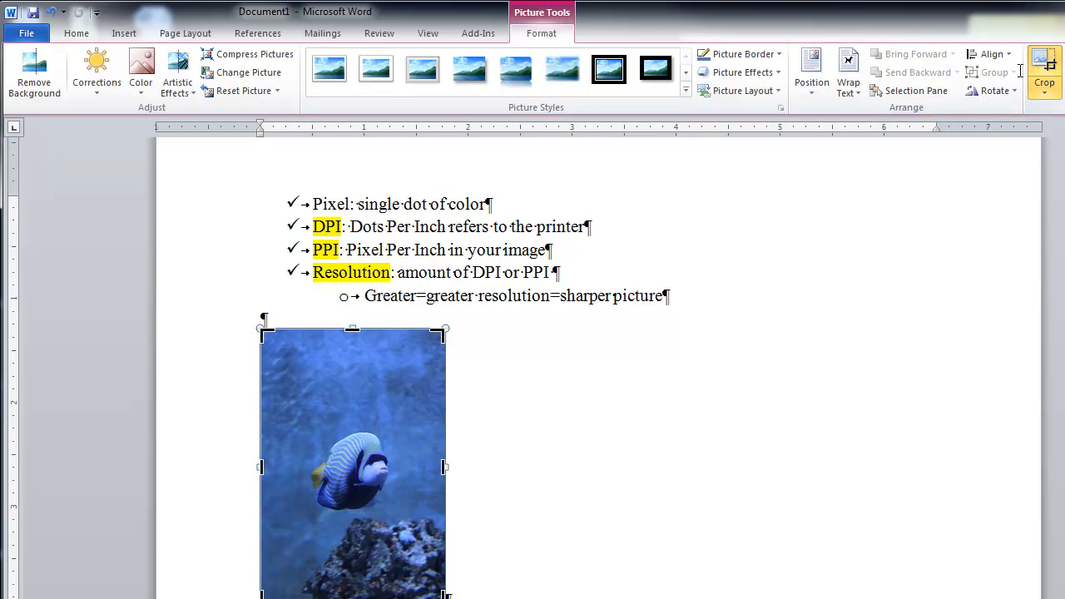
left_click_drag(439, 334, 410, 406)
left_click_drag(263, 525, 283, 469)
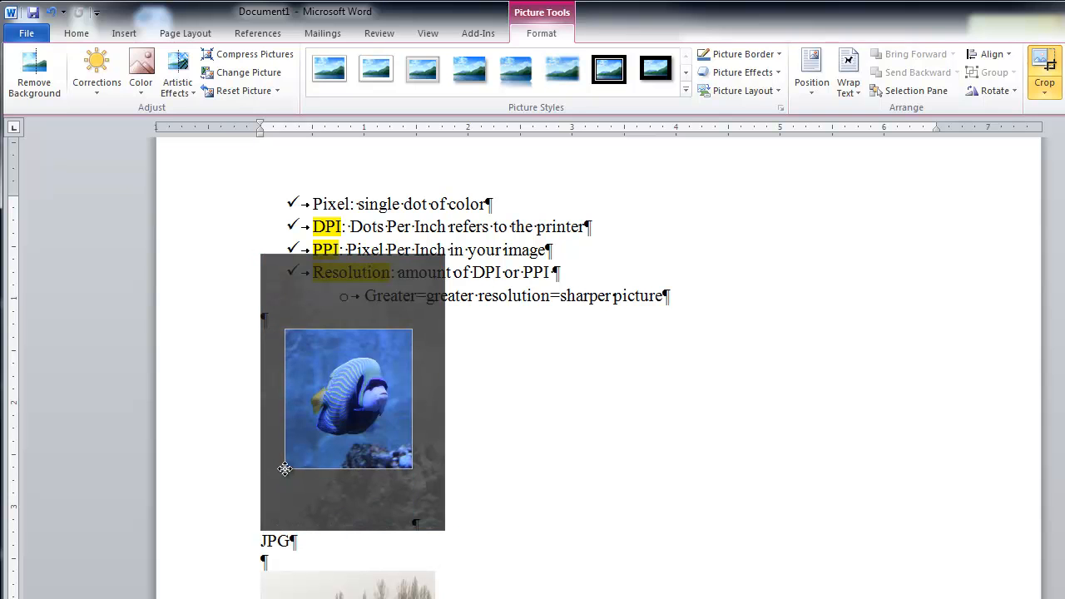
left_click(497, 437)
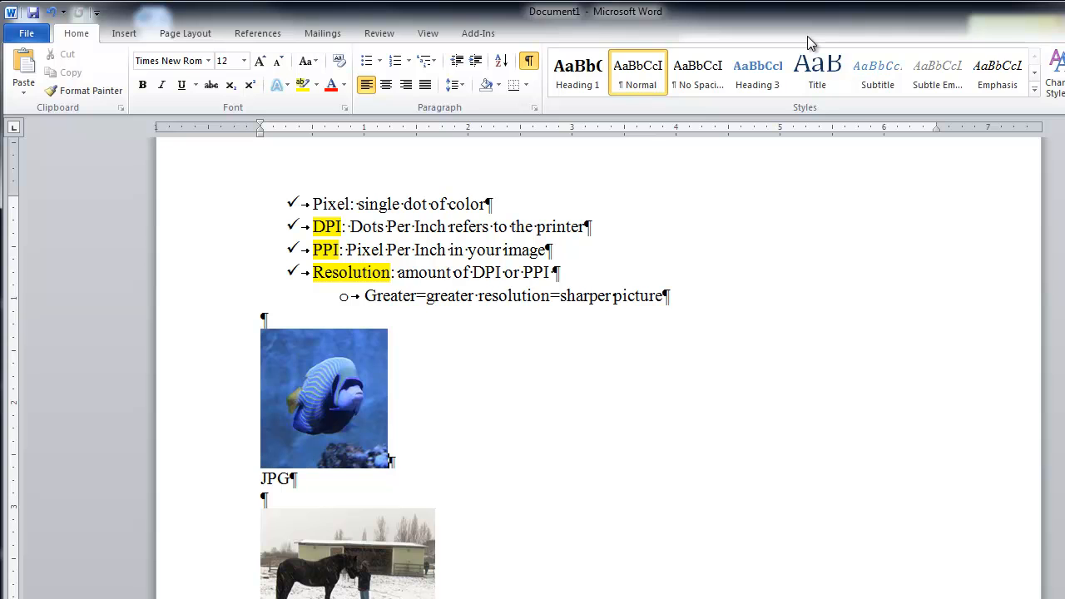
Compare the picture formatting options offered for the fish picture, the CWI logo and the horse picture
left_click(383, 396)
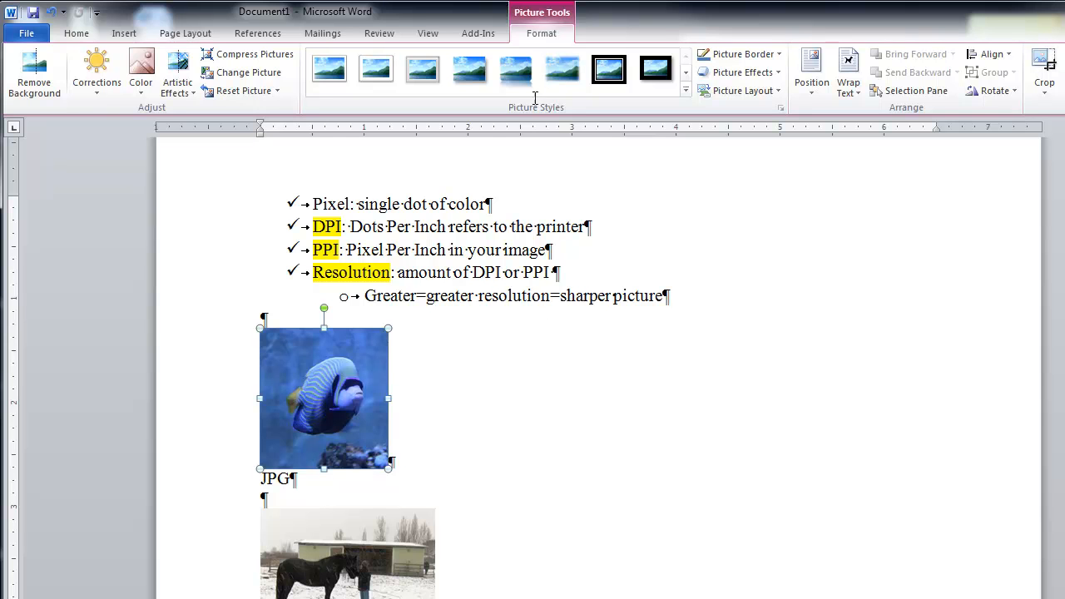
scroll(507, 411, "down", 3)
scroll(512, 412, "down", 1)
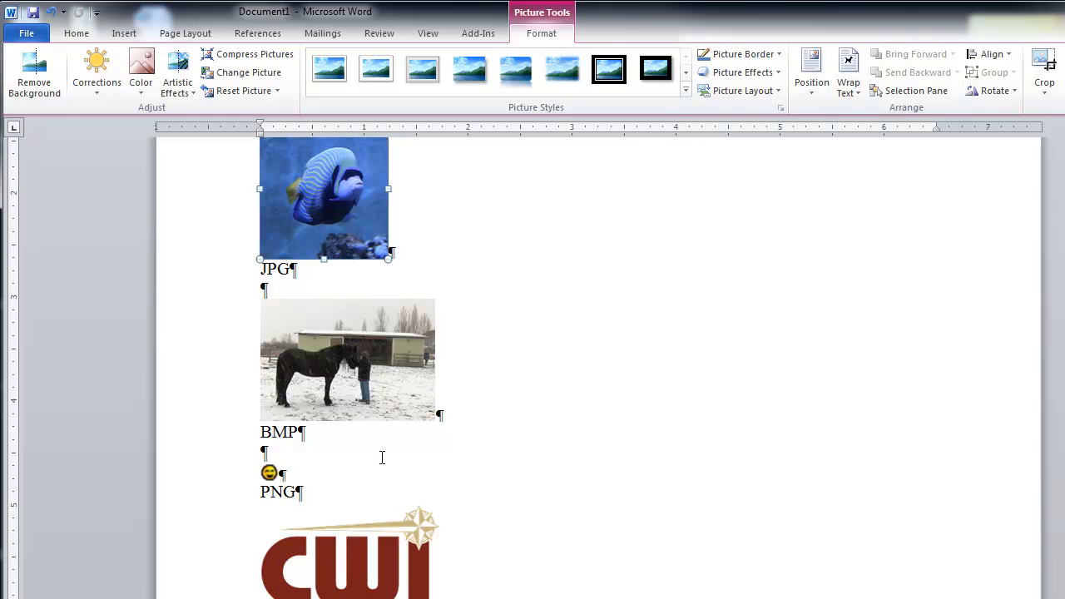
left_click(364, 591)
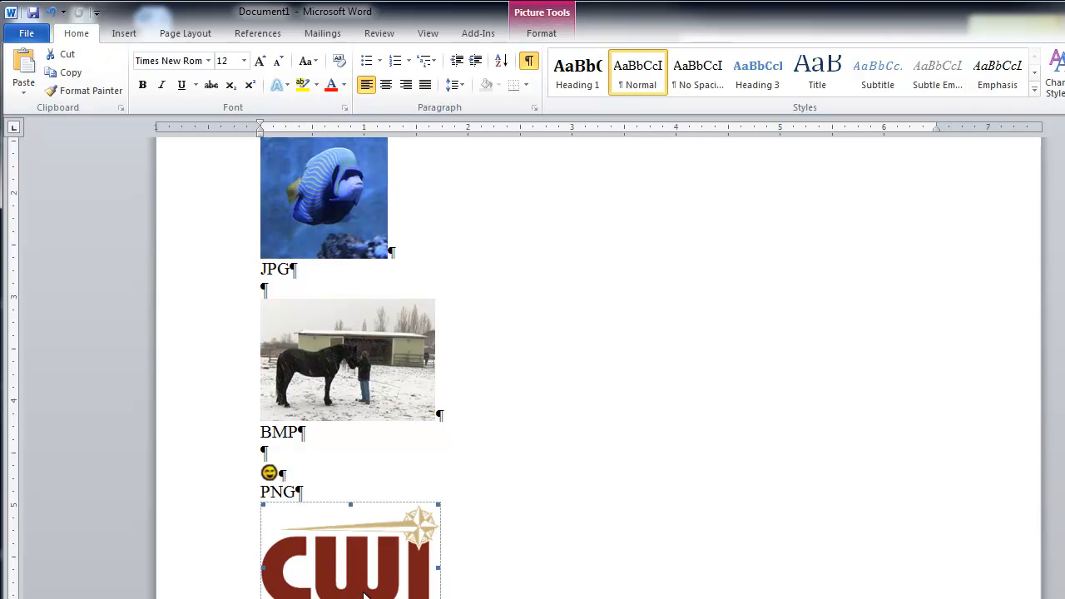
left_click(554, 35)
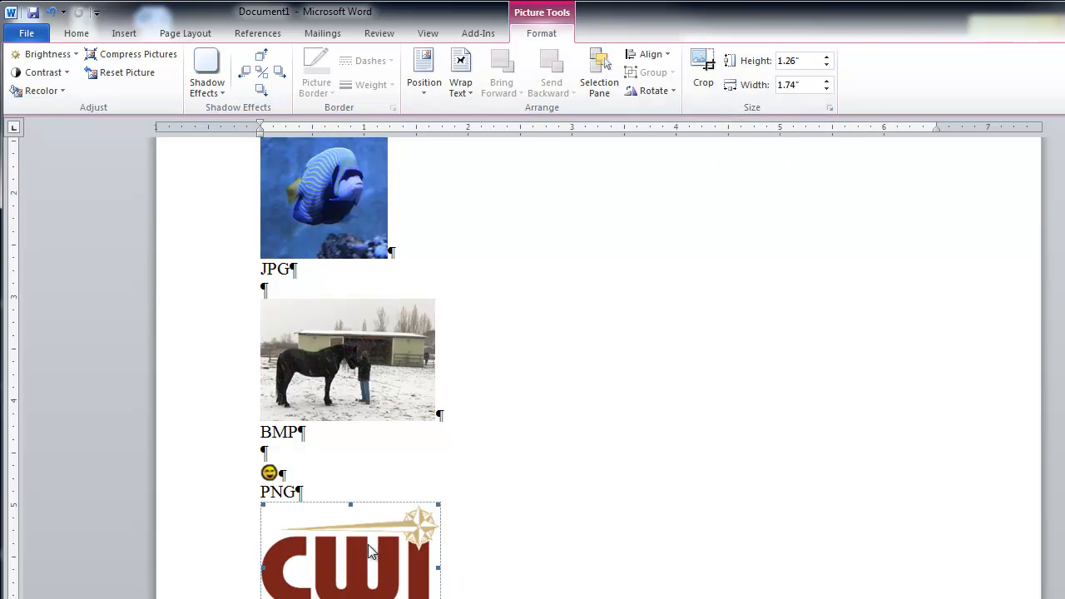
left_click(356, 345)
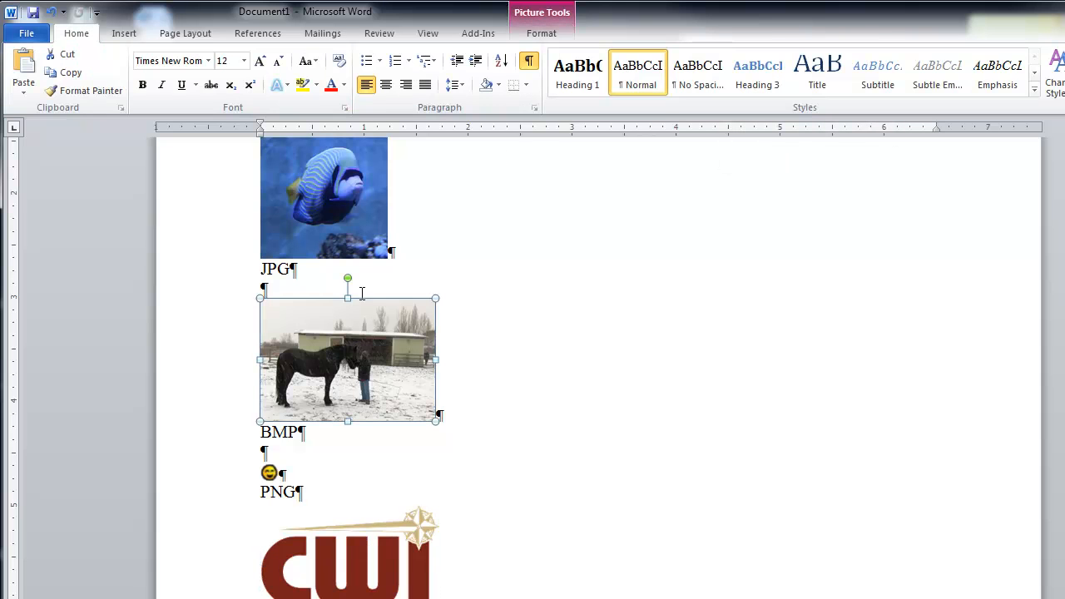
left_click(541, 34)
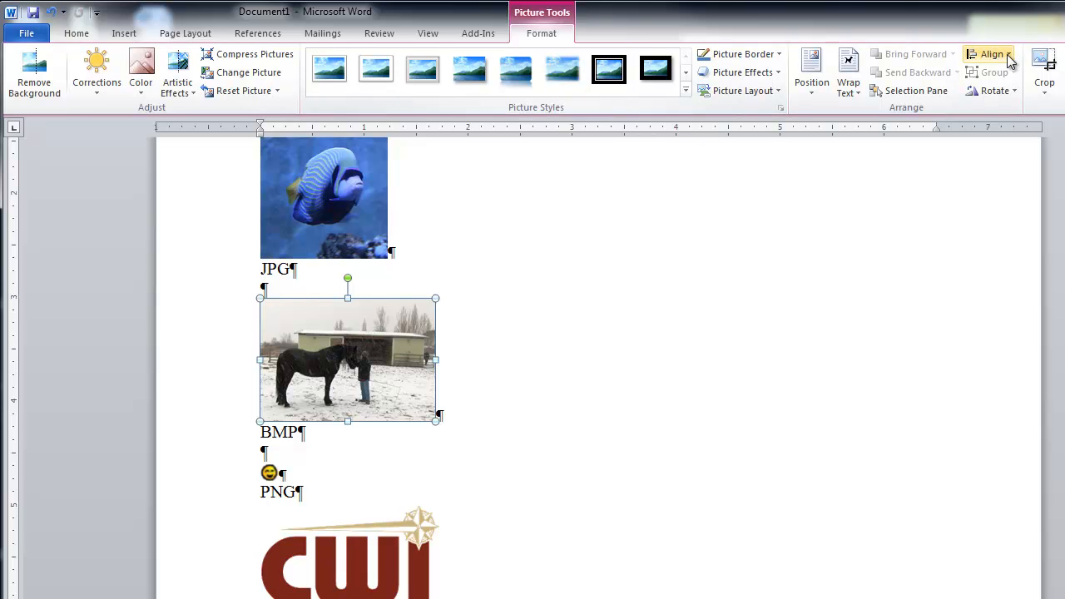
Examine the CWI logo's formatting options against those of the horse picture, previewing the Metal Frame style on the horse
left_click(351, 571)
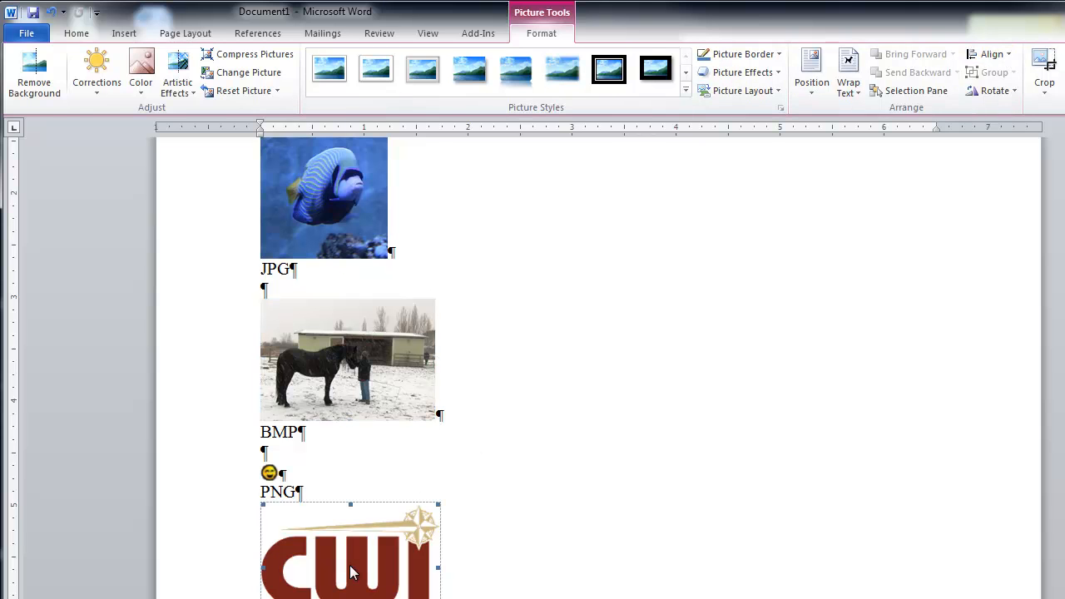
left_click(541, 34)
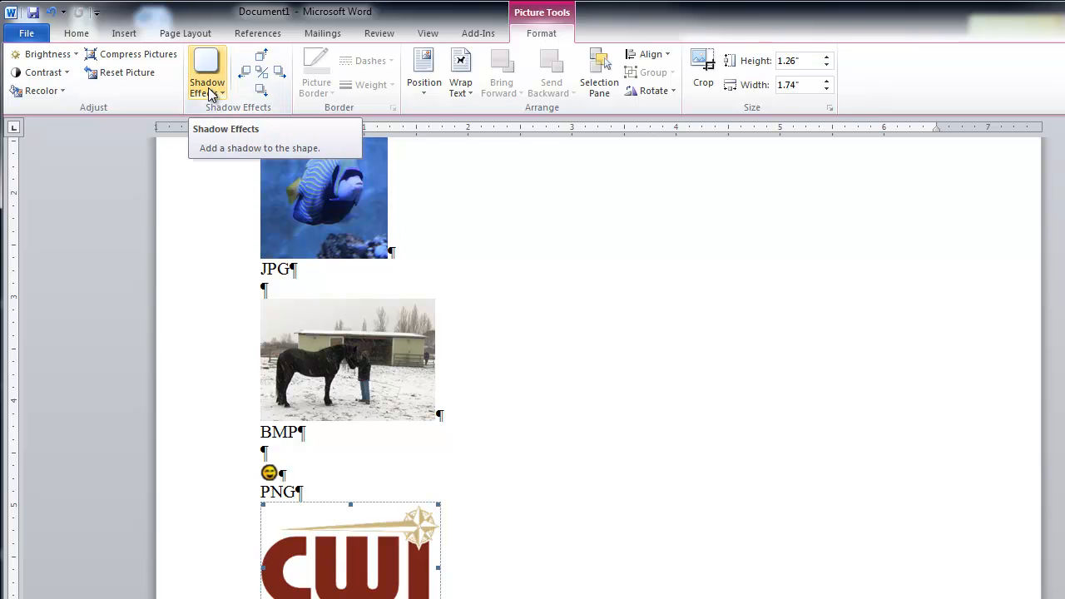
left_click(264, 329)
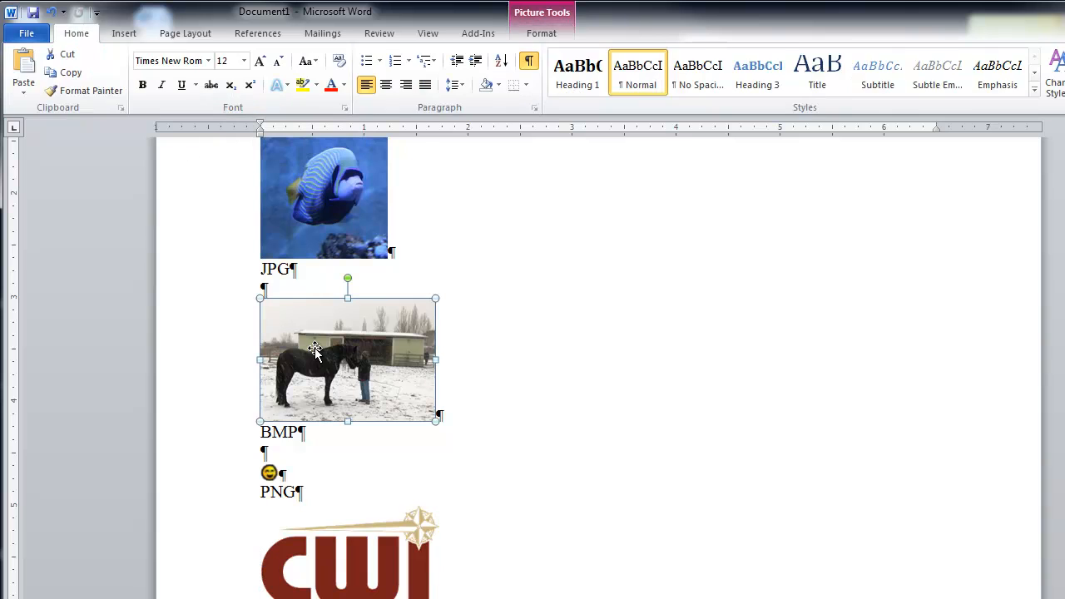
left_click(526, 35)
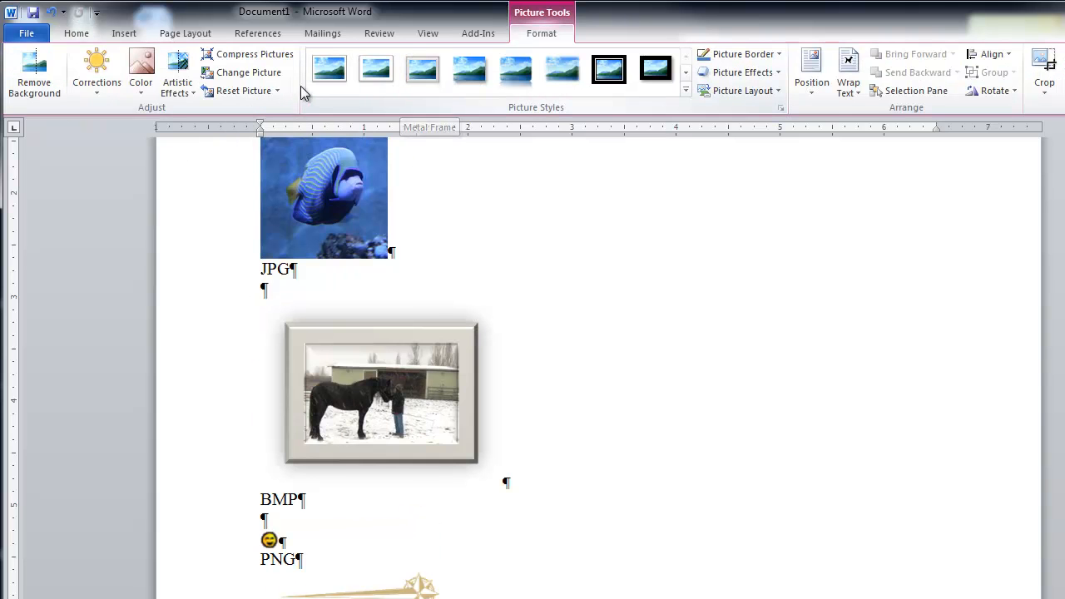
left_click(427, 246)
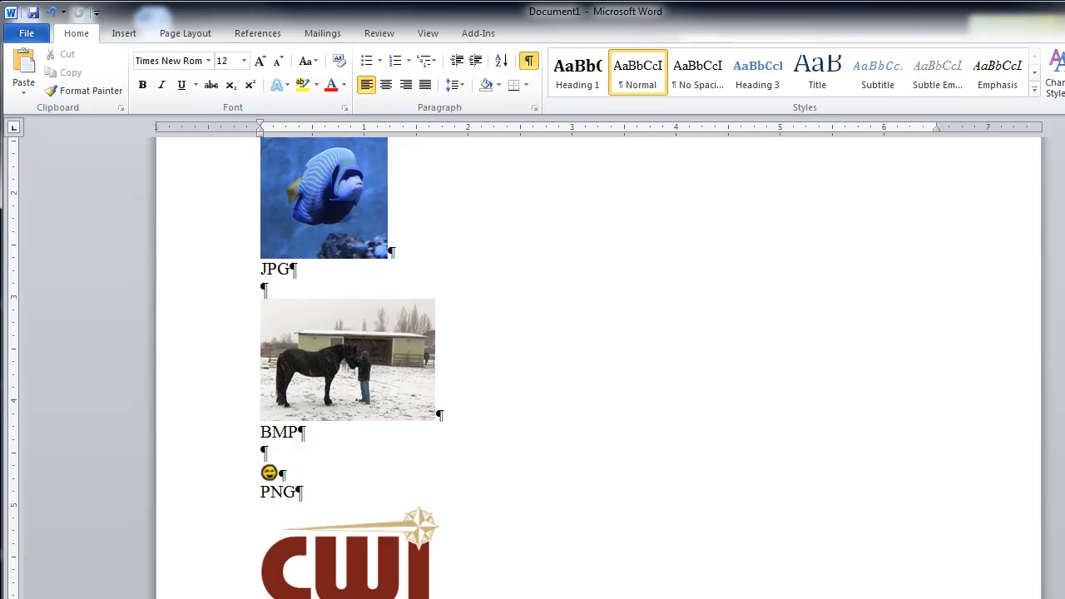
left_click(338, 590)
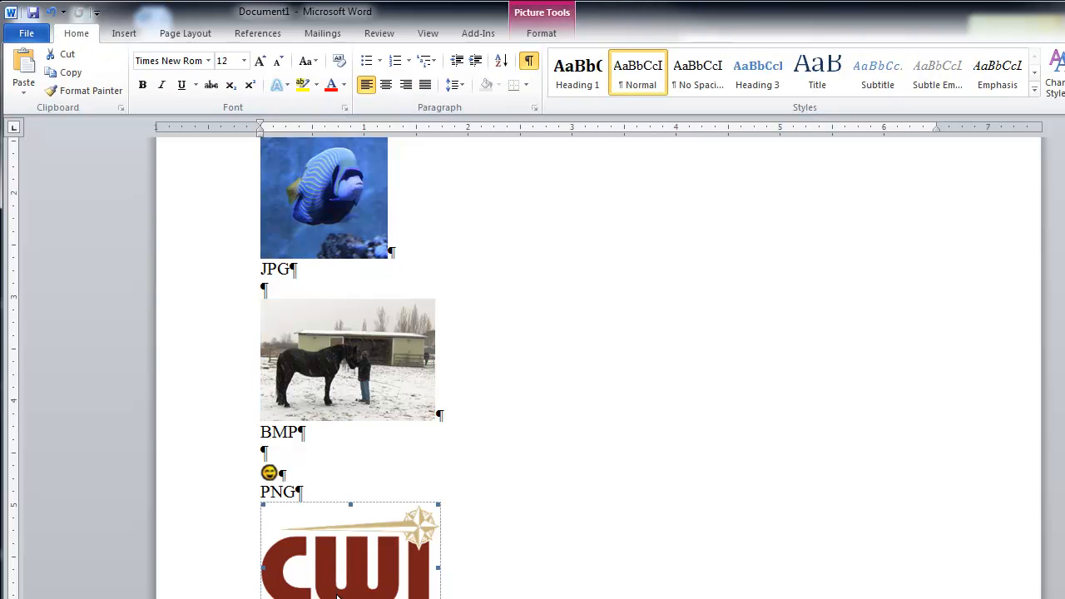
left_click(562, 40)
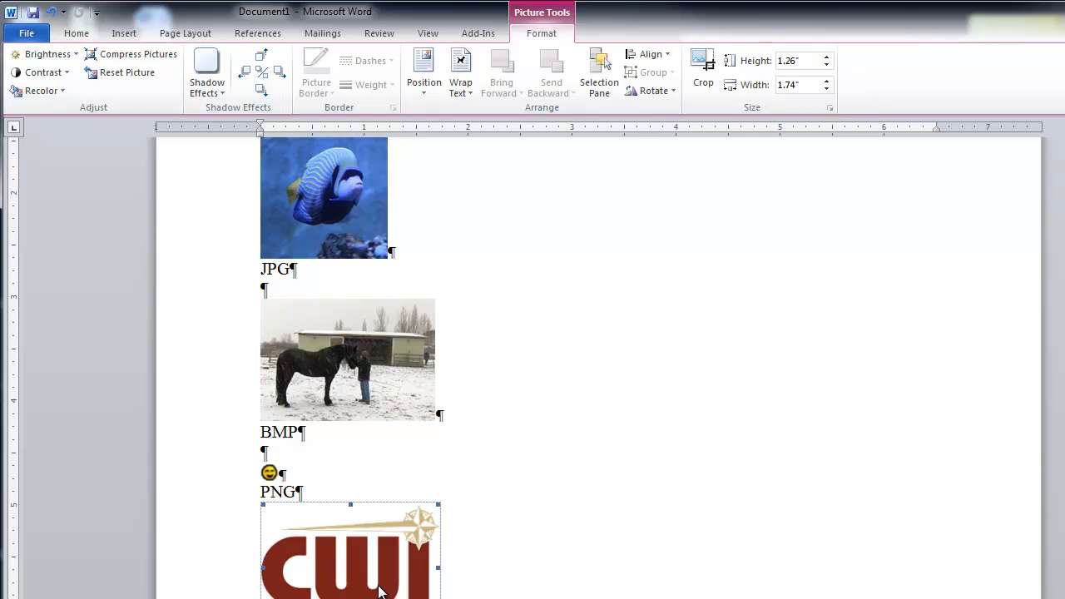
Add the label "PNG" on the line directly below the CWI logo
left_click(292, 559)
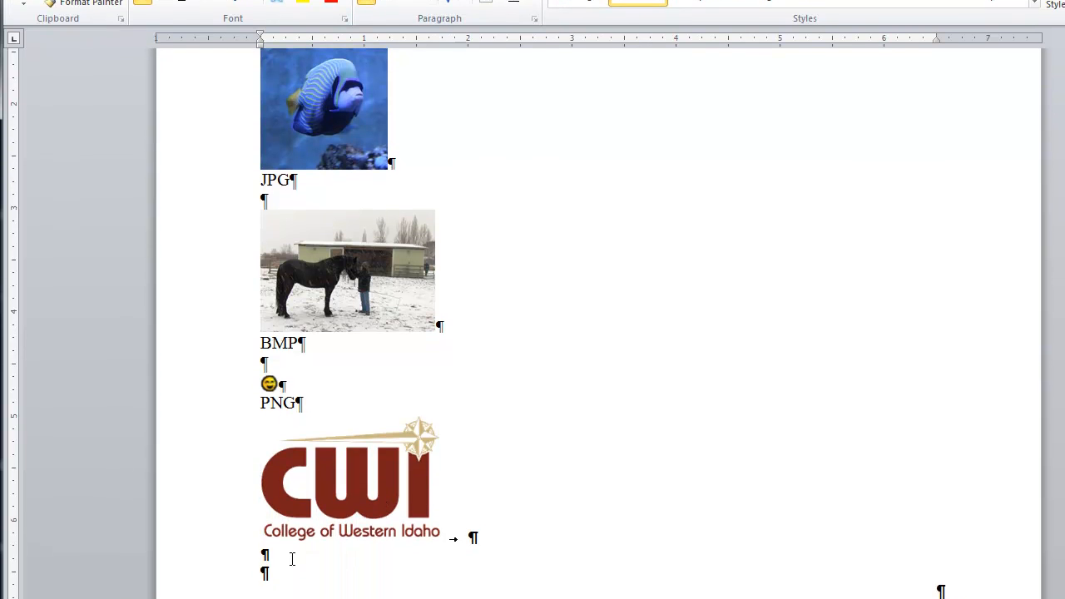
type("PNG")
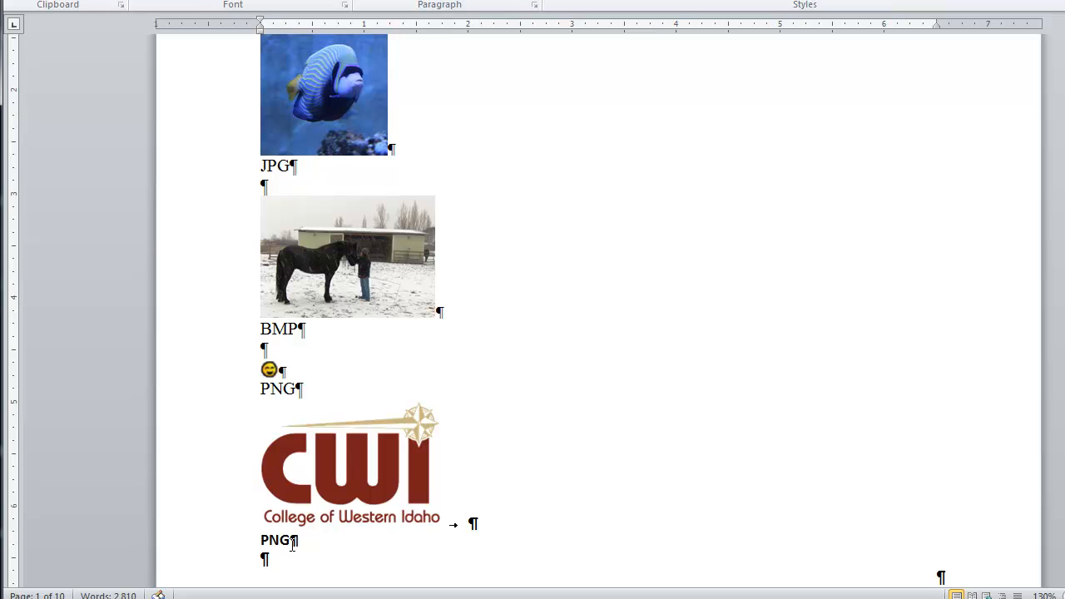
Examine the picture formatting options offered for the smiley picture
left_click(269, 369)
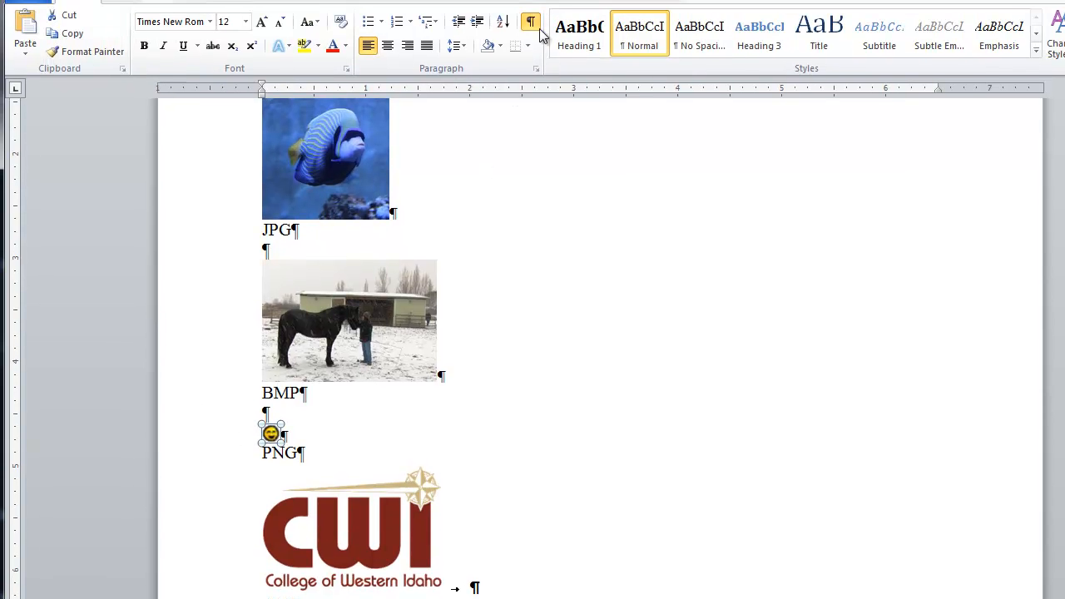
left_click(550, 32)
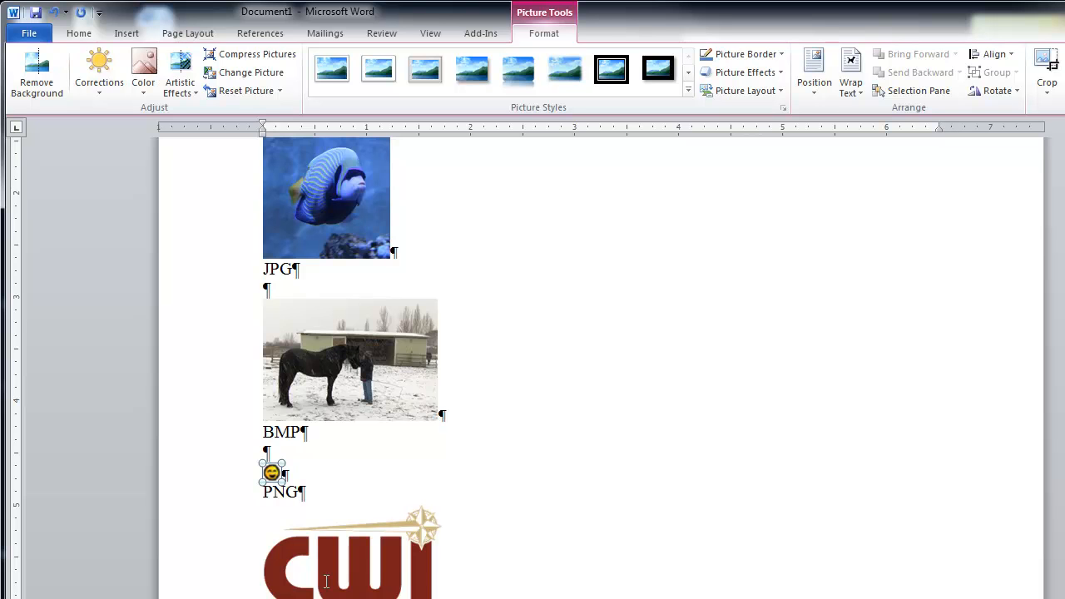
left_click(318, 455)
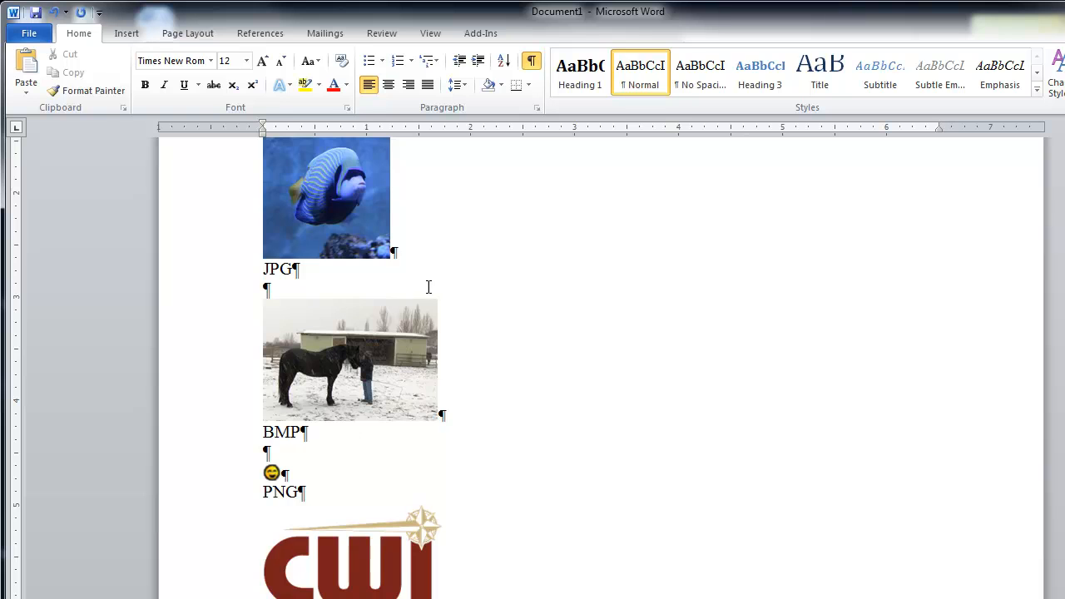
Remove the background of the fish picture, tightening the selection area closely around the fish
scroll(508, 310, "up", 3)
scroll(513, 313, "up", 1)
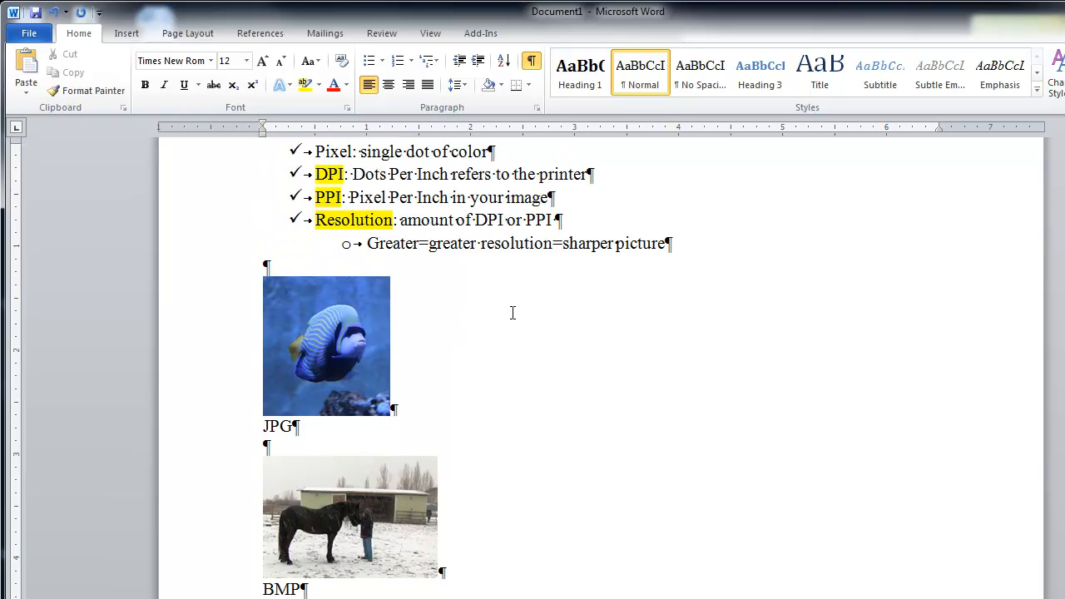
left_click(385, 291)
left_click(538, 37)
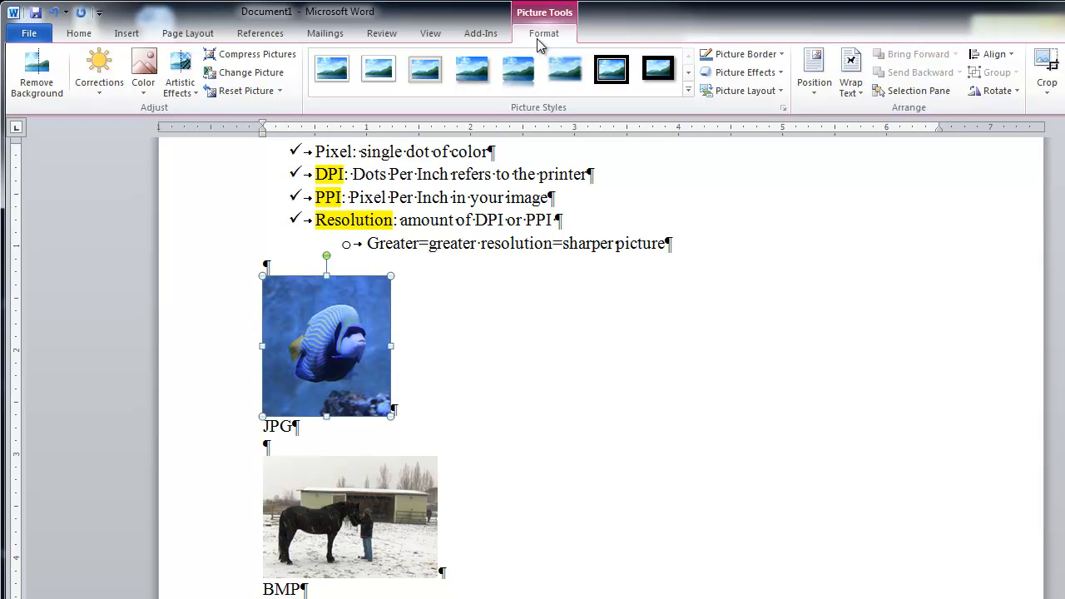
left_click(55, 84)
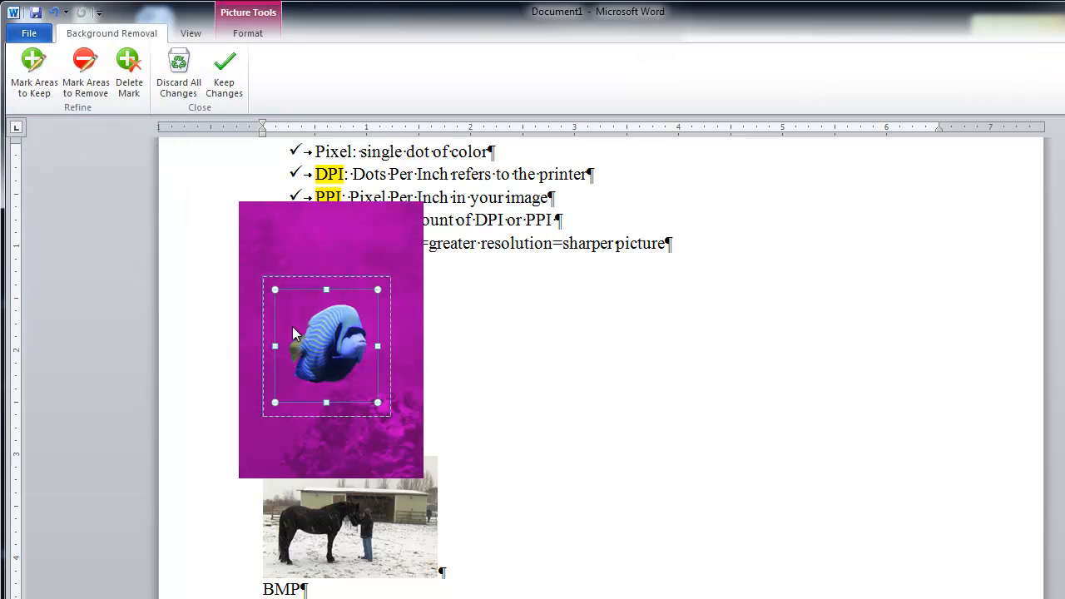
left_click_drag(275, 289, 283, 302)
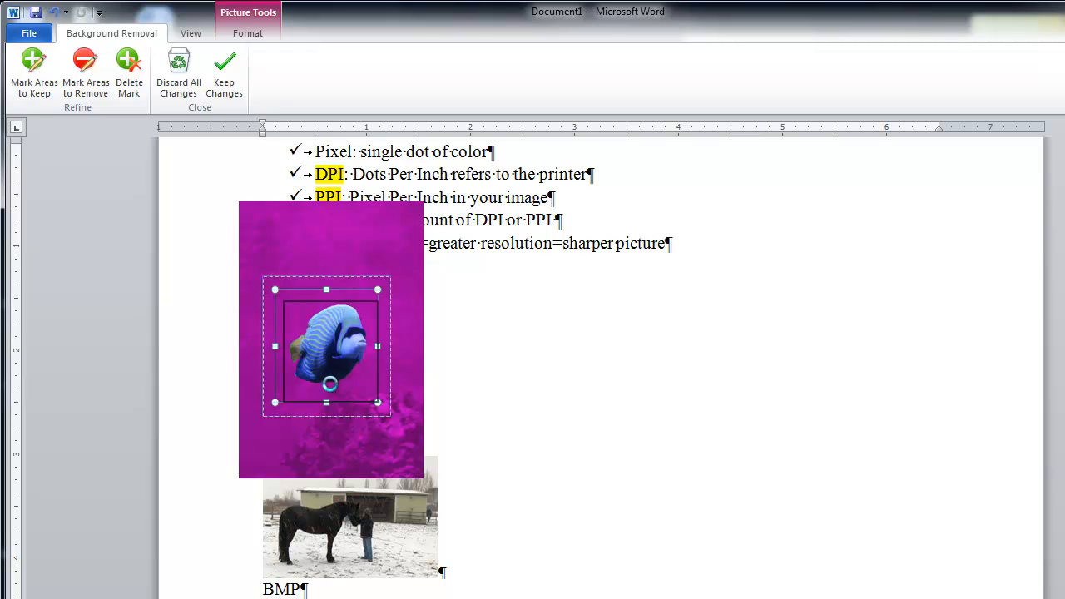
left_click_drag(328, 406, 329, 385)
left_click_drag(378, 344, 370, 348)
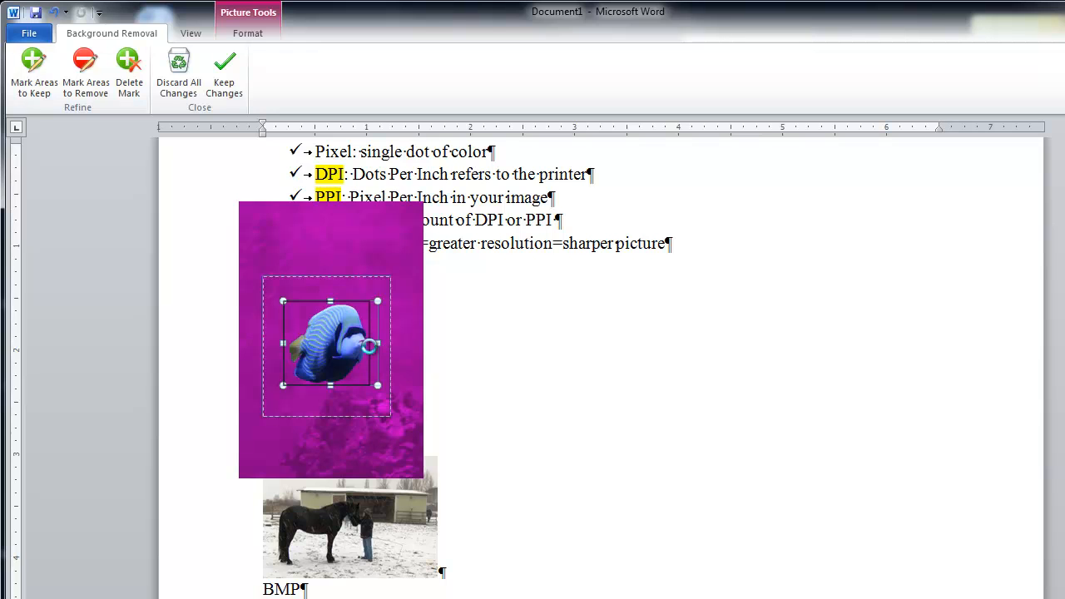
left_click(647, 354)
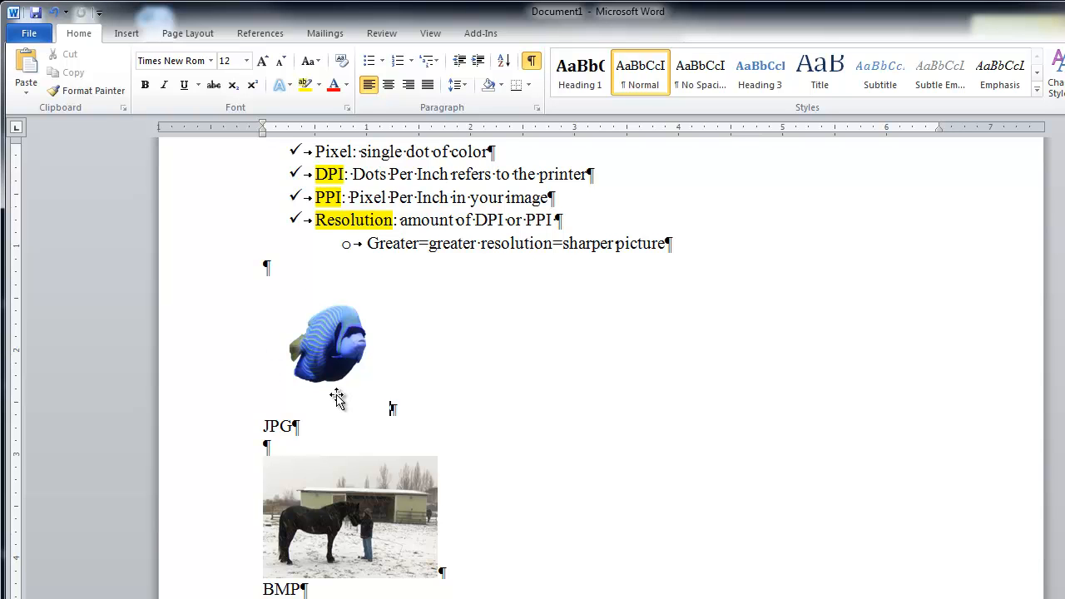
Review the color and artistic effect choices for the fish picture without applying any
double_click(327, 335)
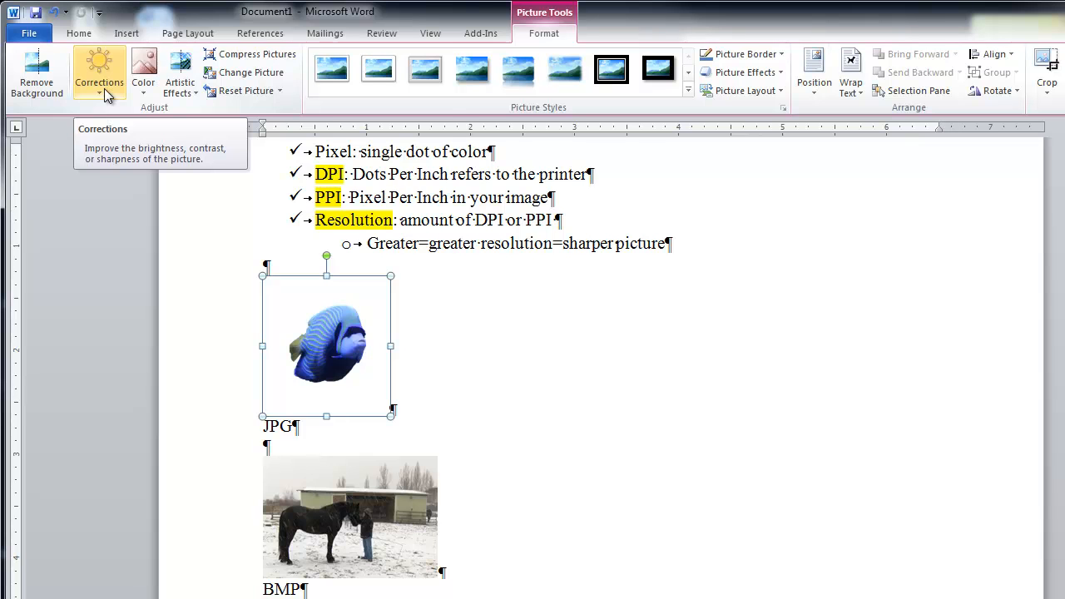
left_click(146, 87)
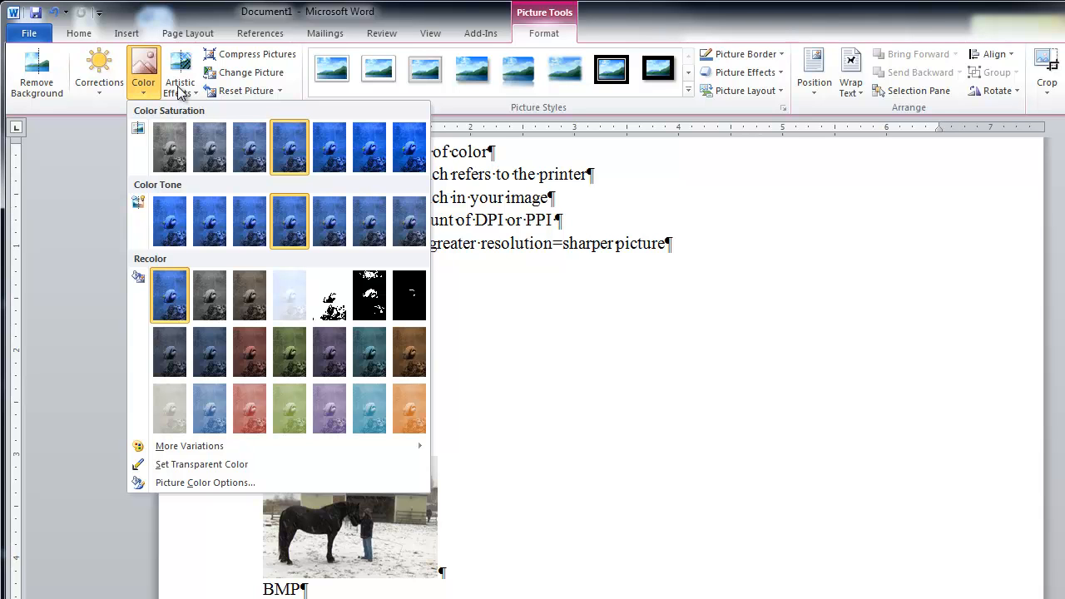
left_click(179, 88)
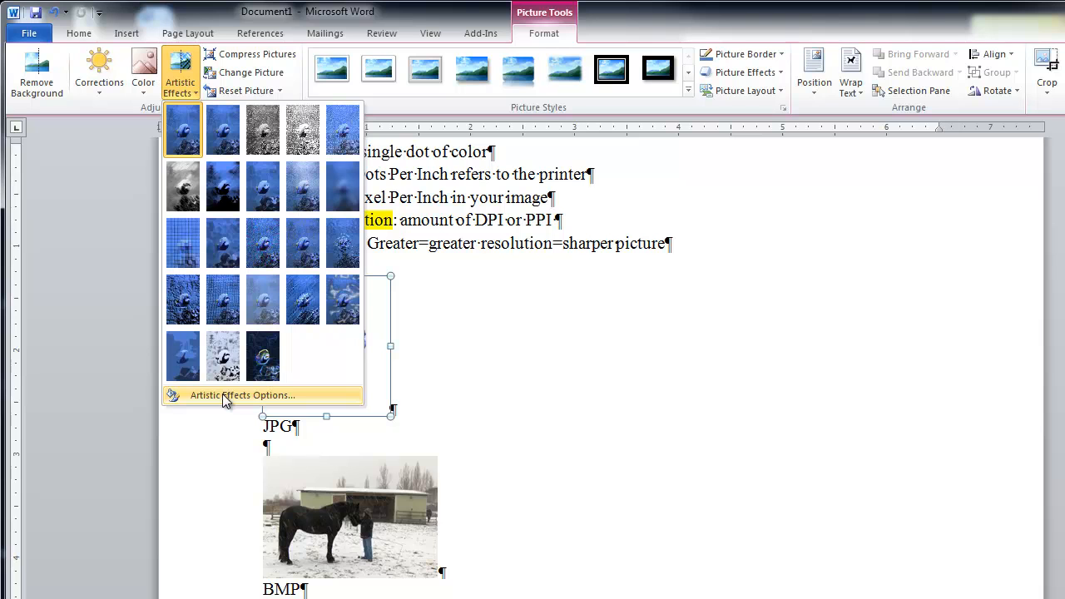
left_click(528, 374)
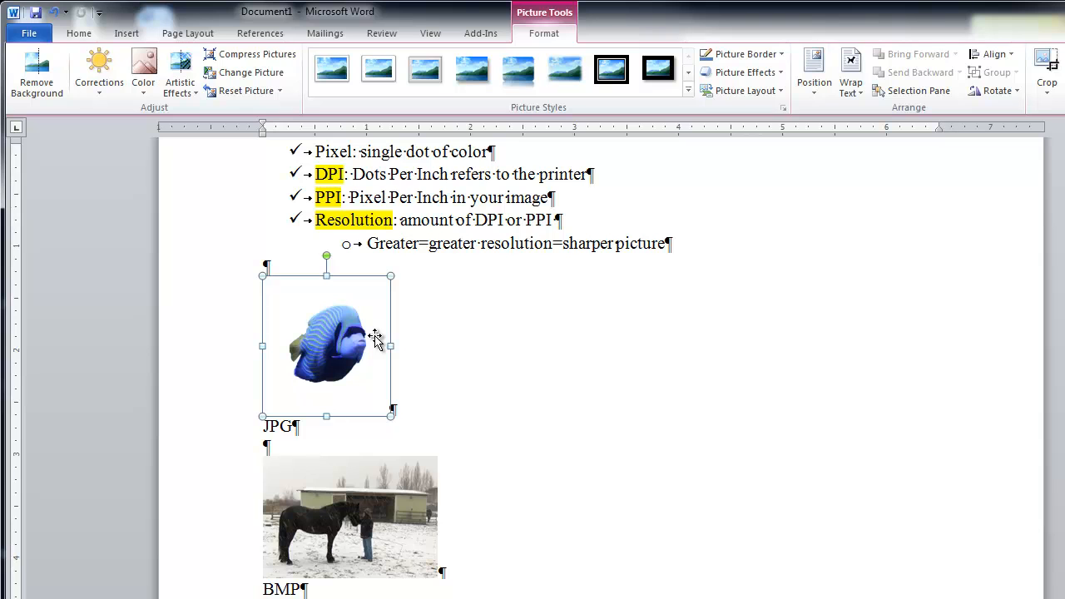
Reset the fish picture's formatting without resetting its size
left_click(281, 93)
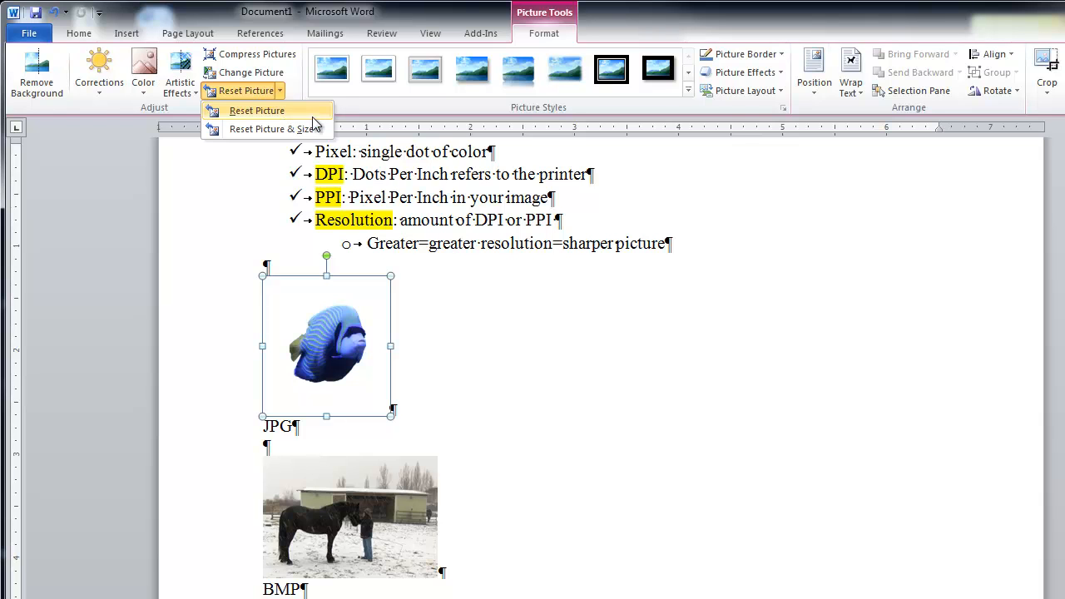
left_click(313, 112)
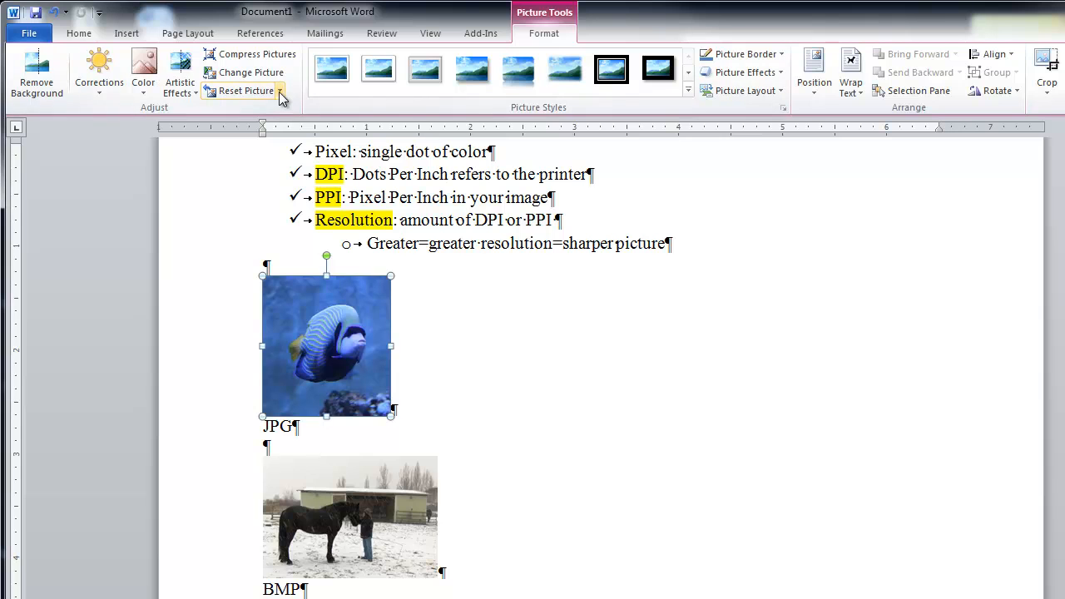
left_click(280, 91)
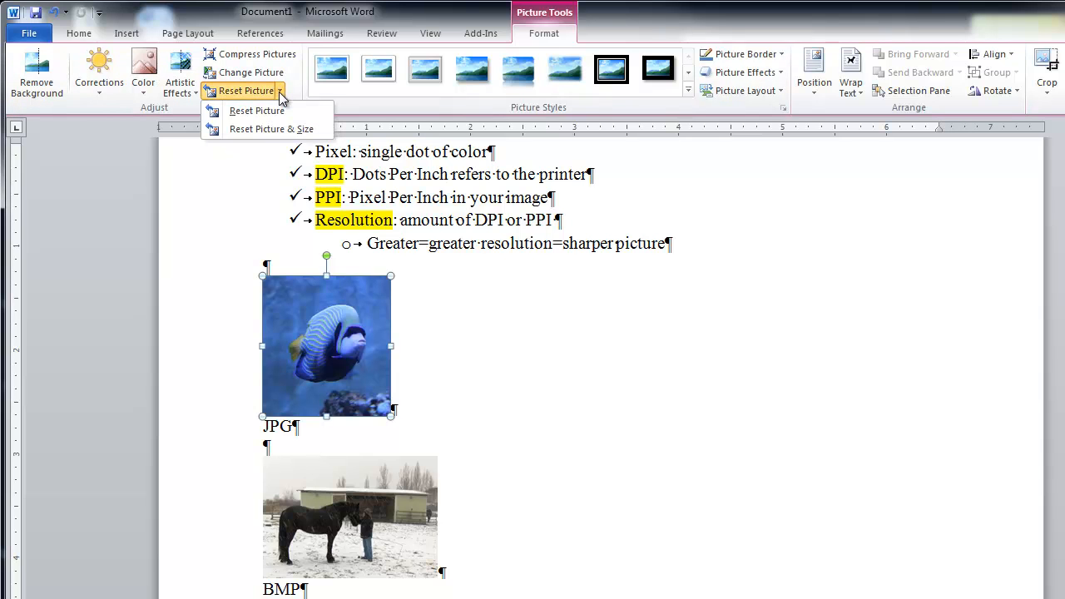
left_click(450, 402)
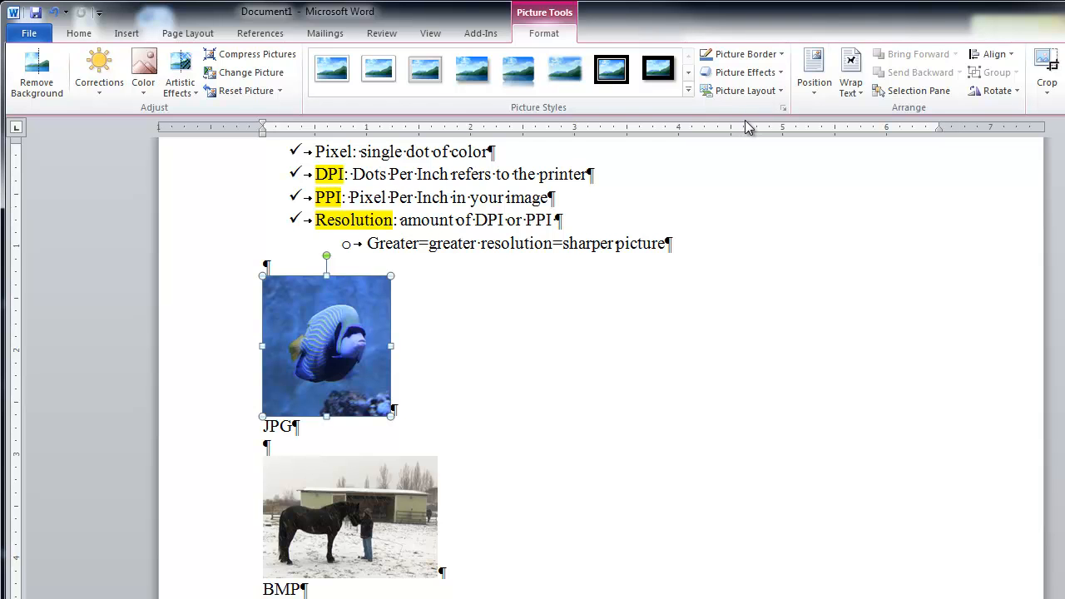
Apply the picture style with rounded corners and a reflection below to the fish picture
left_click(688, 92)
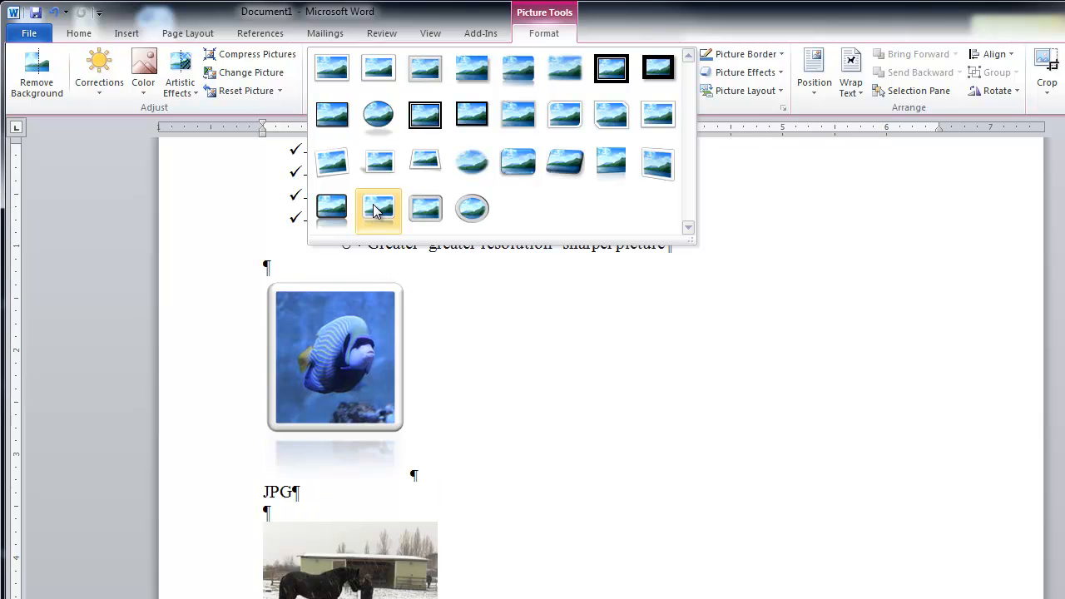
left_click(500, 68)
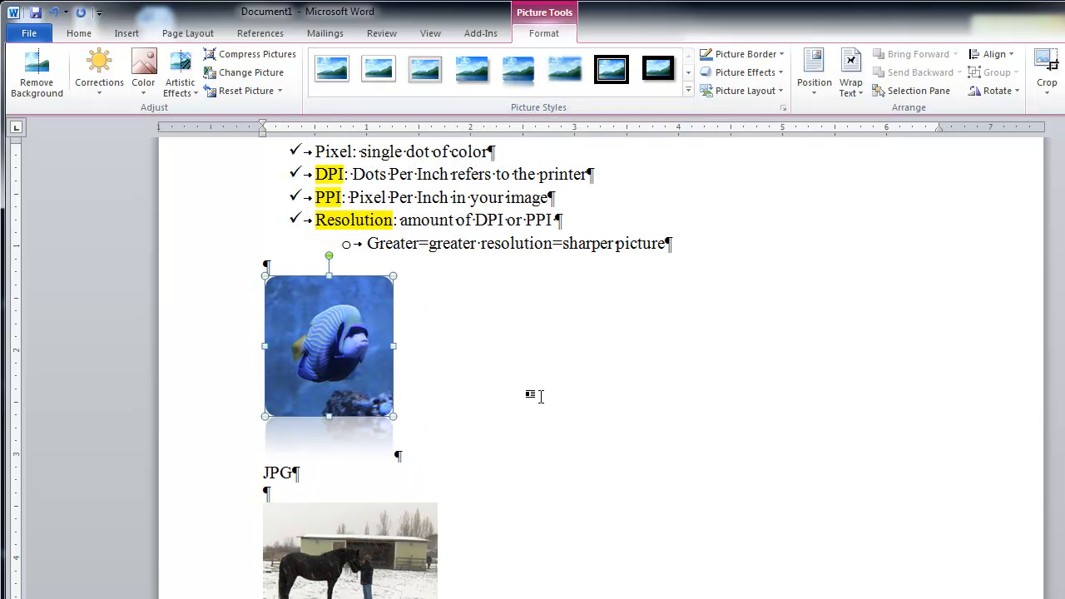
Review the border weight and shadow effect choices for the fish picture without applying any
left_click(781, 55)
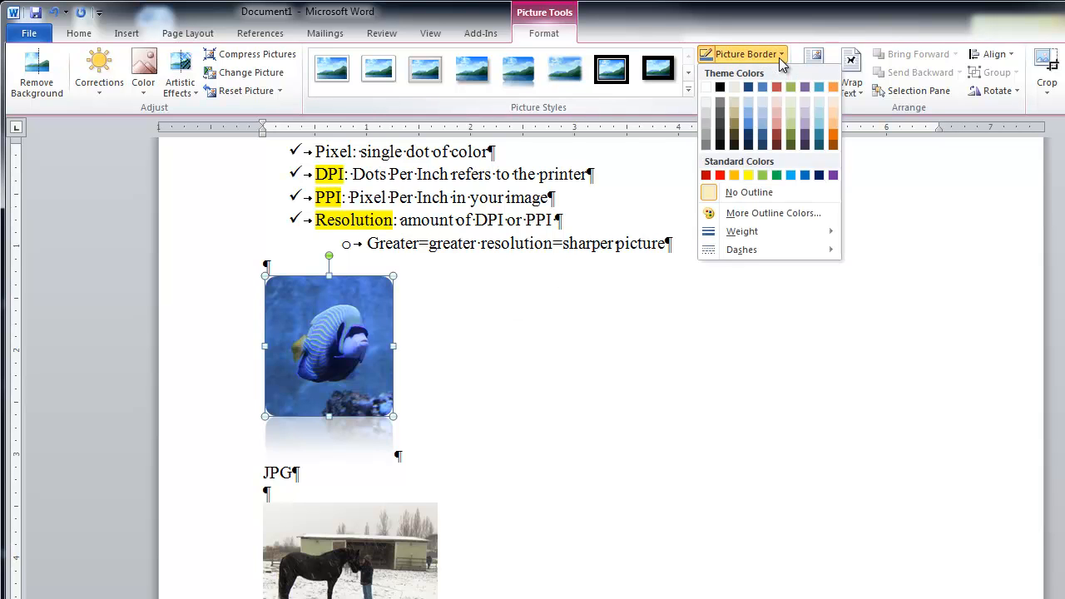
mouse_move(817, 239)
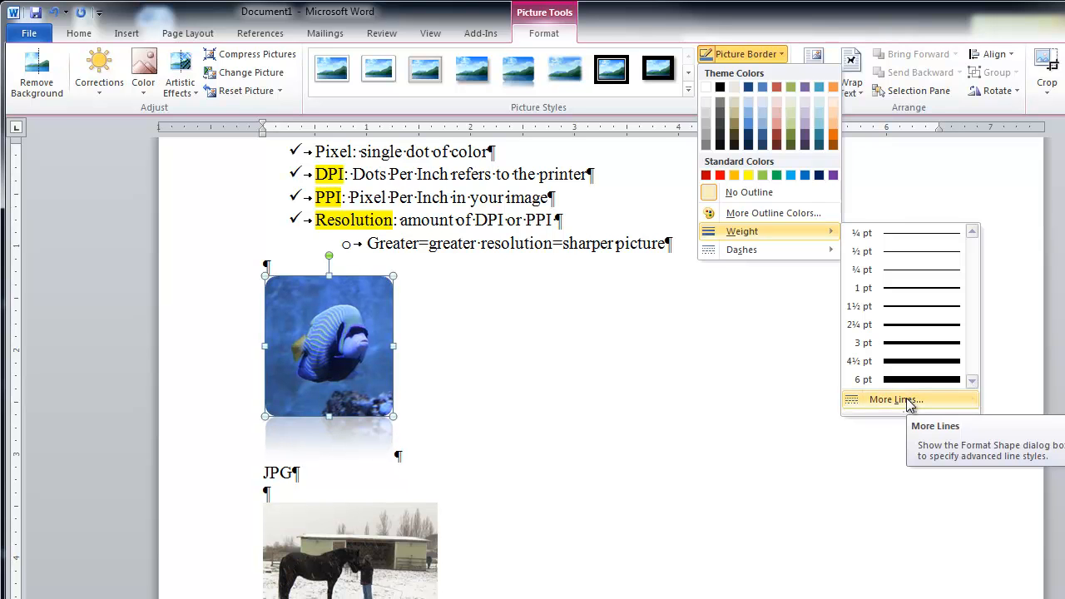
left_click(749, 54)
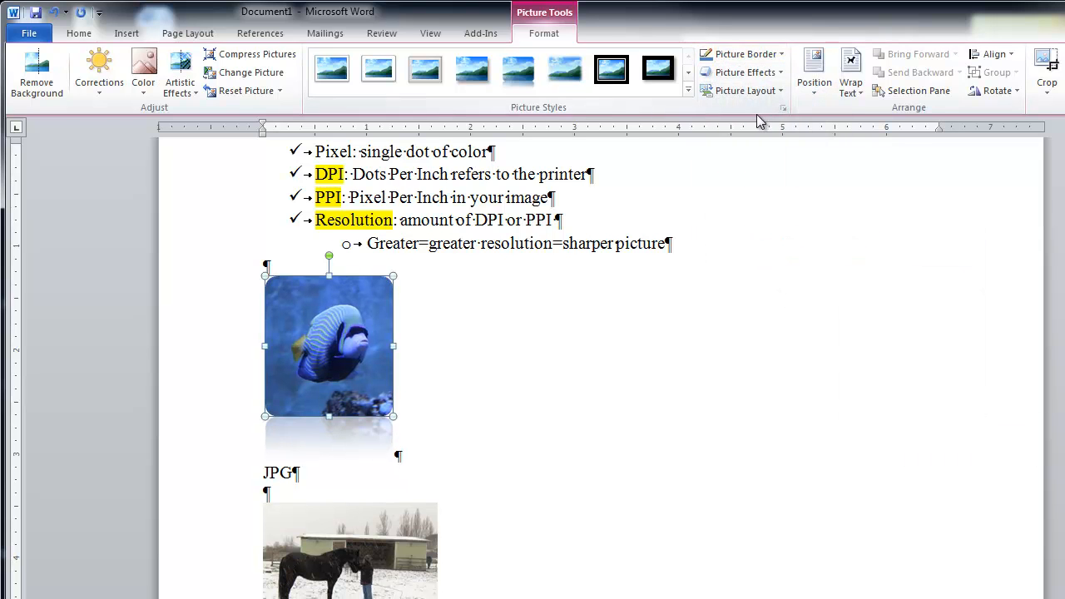
left_click(765, 72)
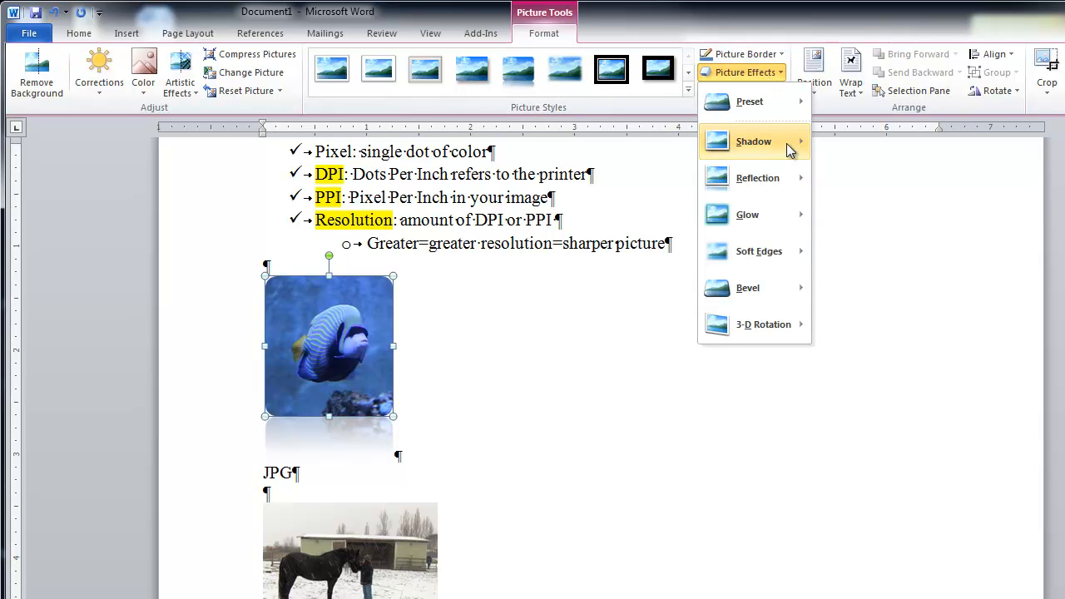
mouse_move(791, 148)
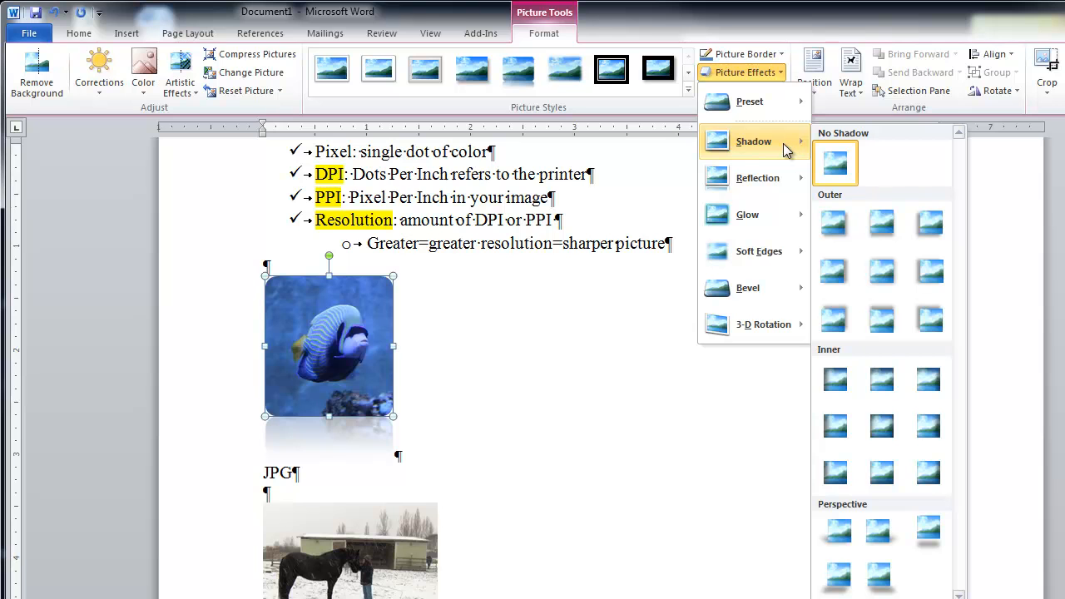
mouse_move(743, 96)
left_click(744, 73)
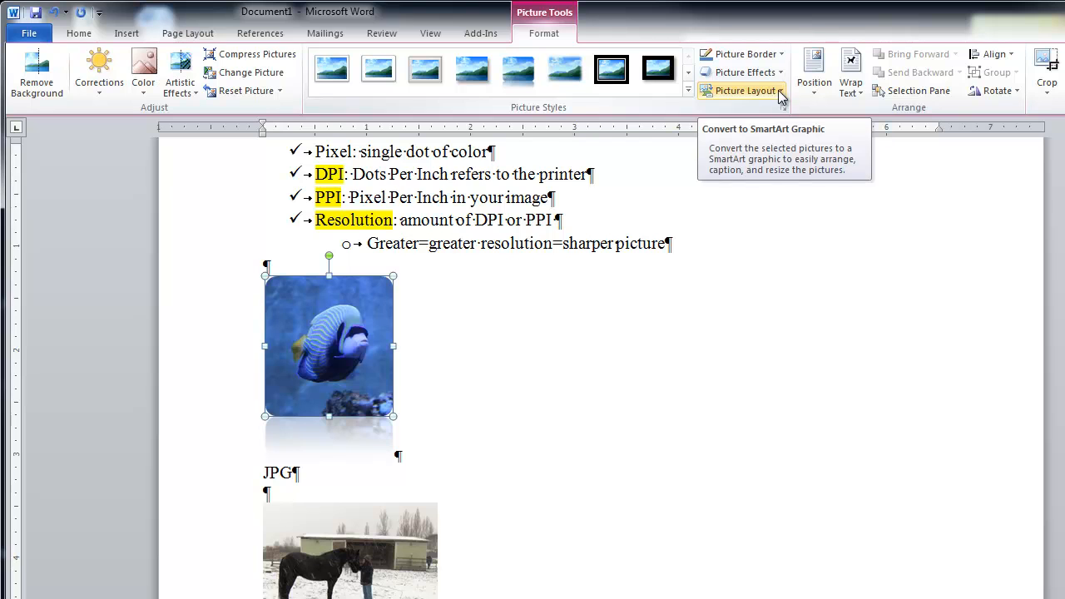
Look over the document's pictures and the position choices for the fish picture without applying any
scroll(716, 434, "down", 3)
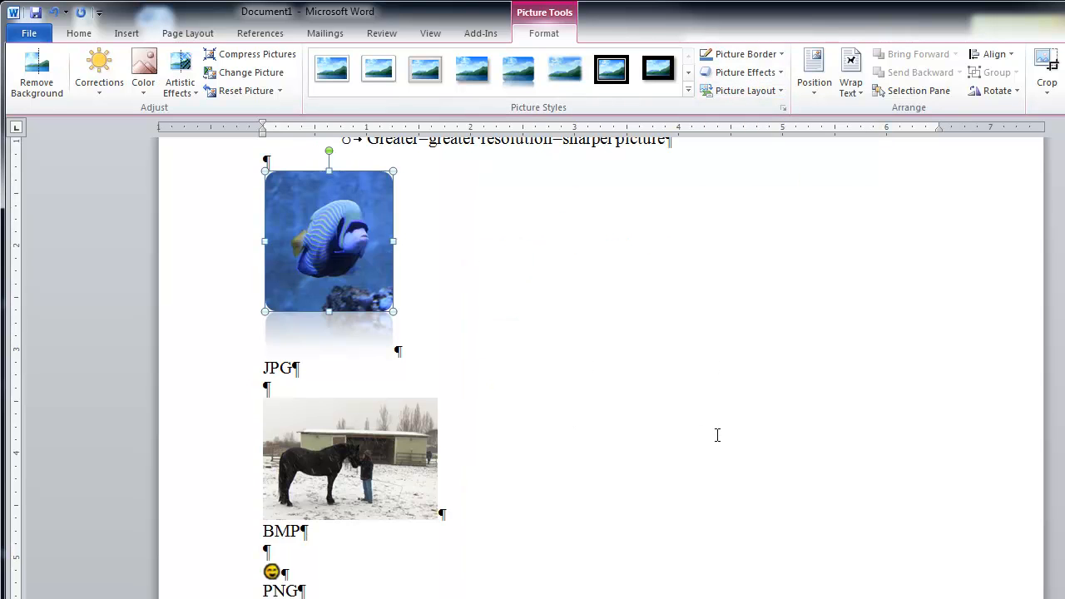
scroll(717, 434, "down", 7)
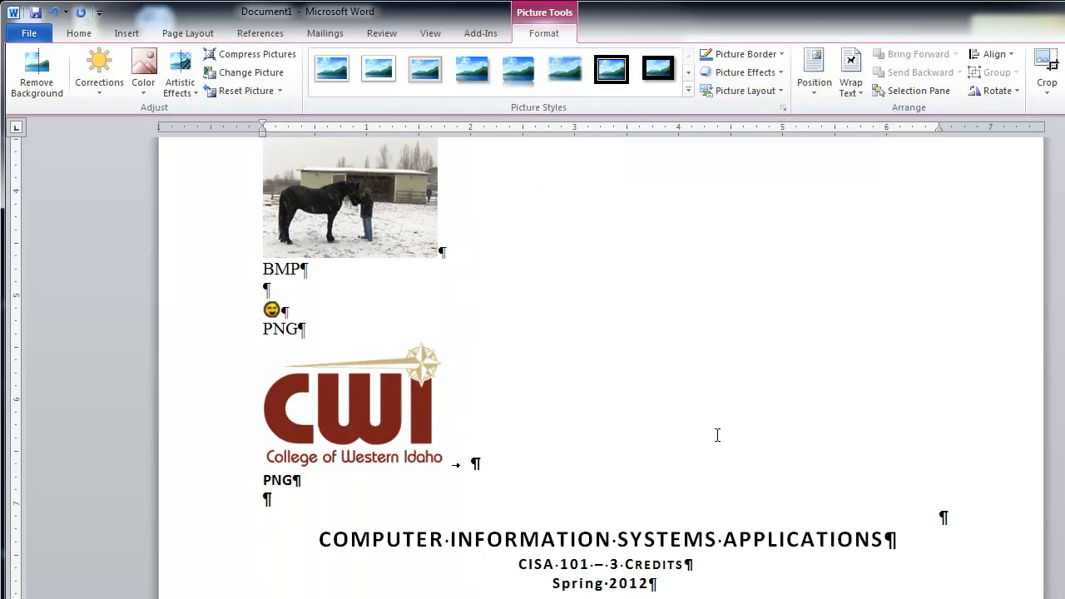
scroll(718, 434, "up", 6)
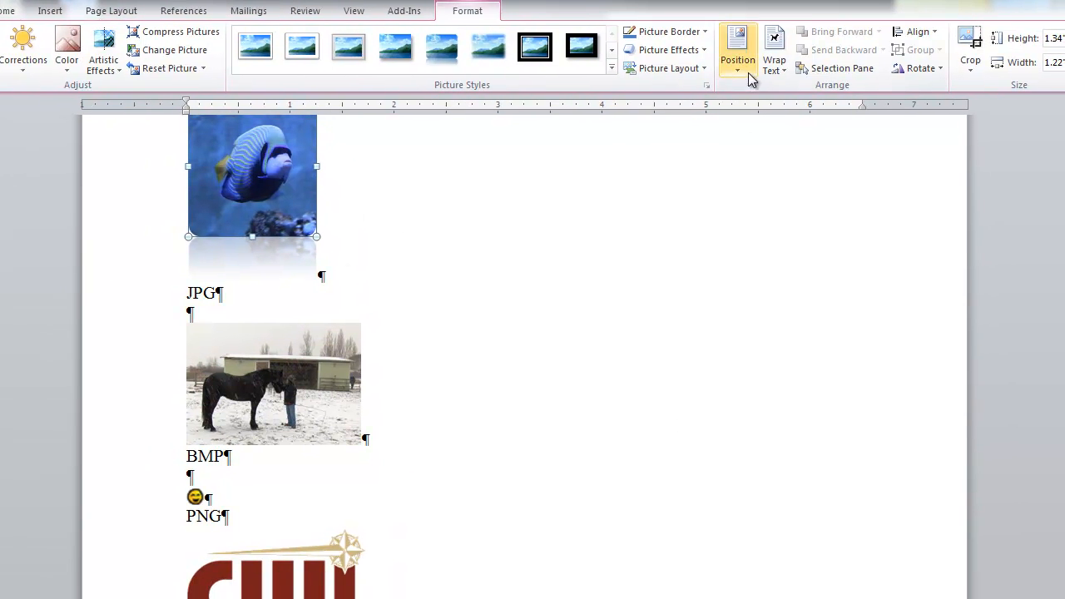
left_click(822, 93)
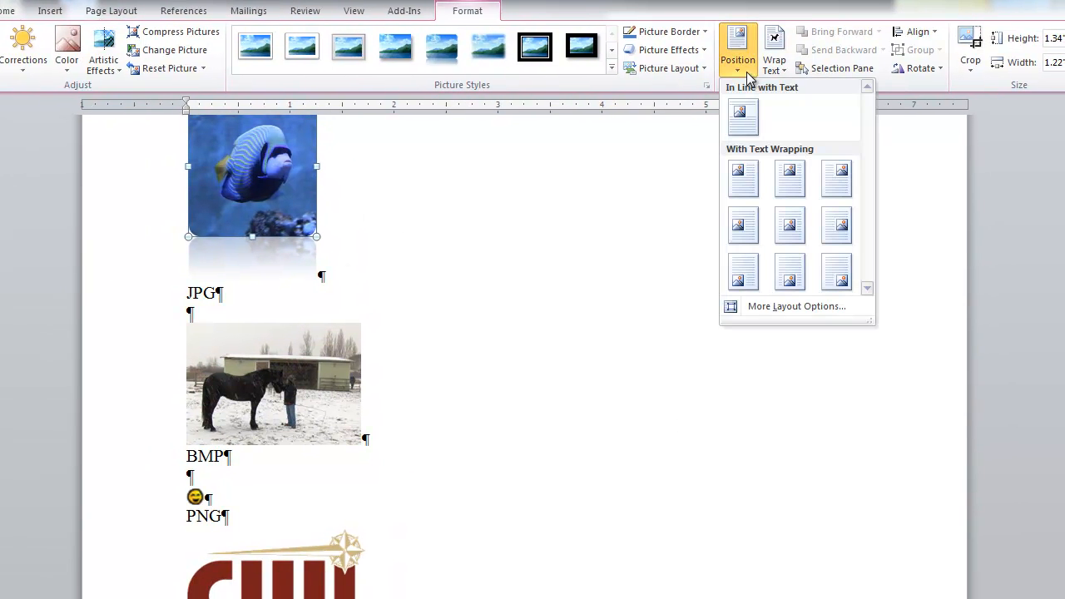
left_click(504, 307)
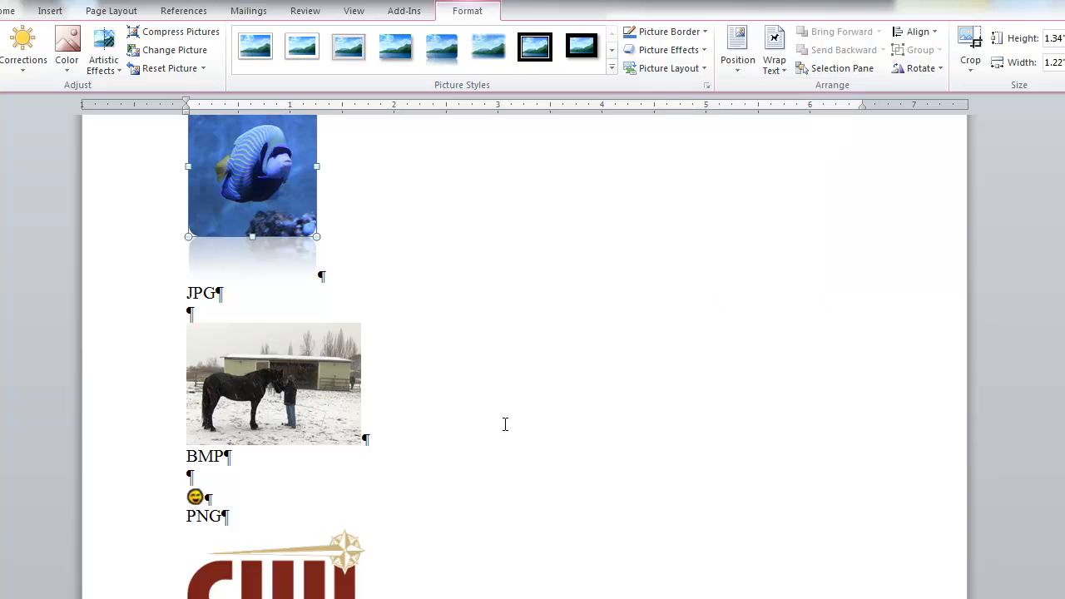
Delete the fish picture and the College of Western Idaho logo from the document
scroll(505, 425, "up", 4)
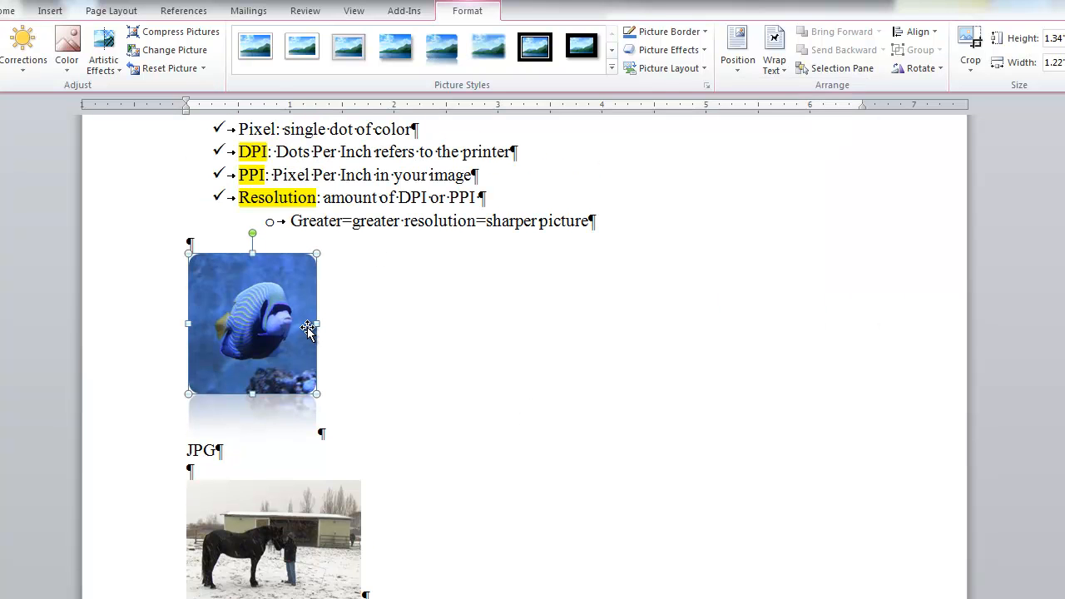
key("Delete")
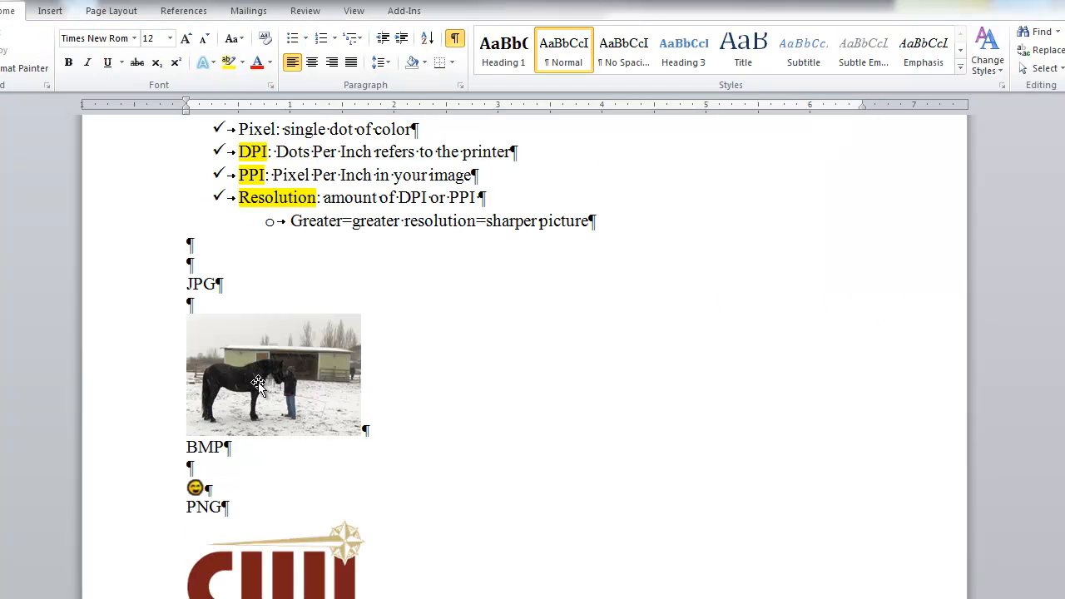
left_click(275, 547)
key("Delete")
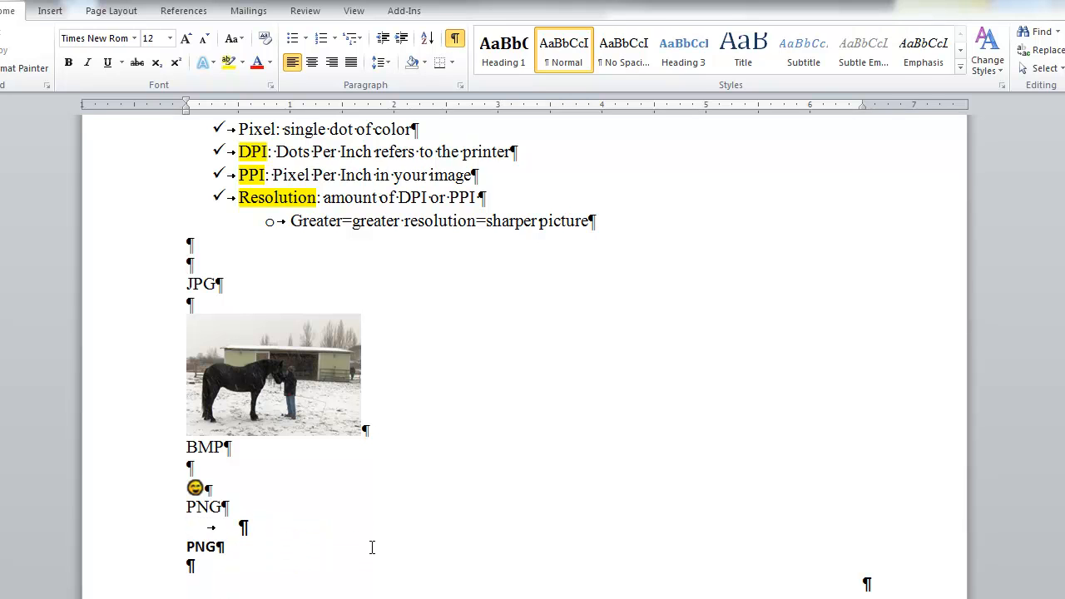
Enlarge the small smiley picture proportionally to about 3.42" by 3.42" and inspect its sharpness
left_click(195, 487)
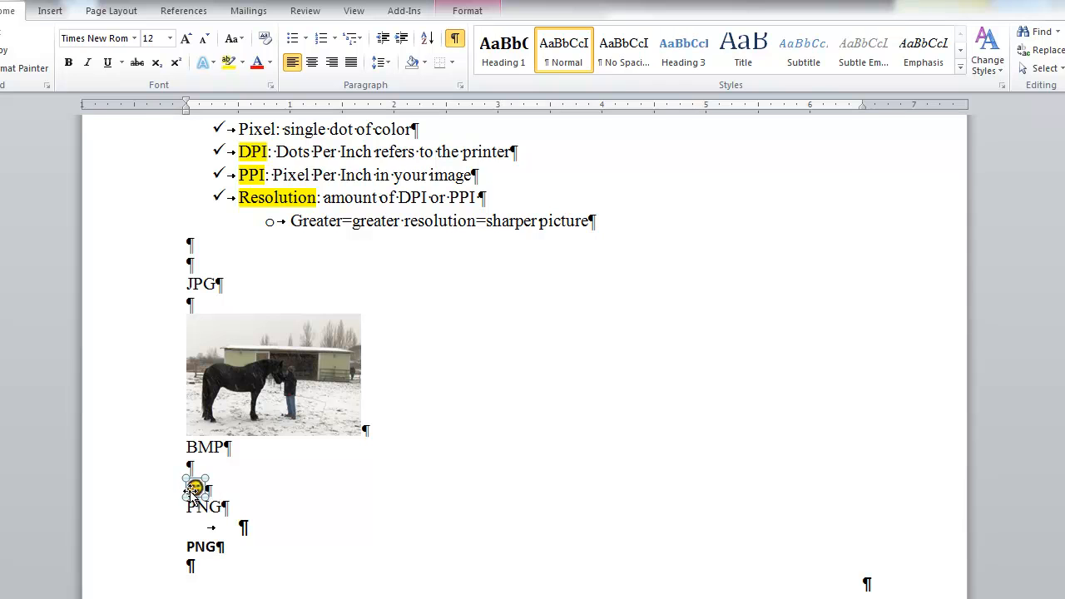
left_click_drag(208, 480, 545, 354)
scroll(547, 461, "down", 2)
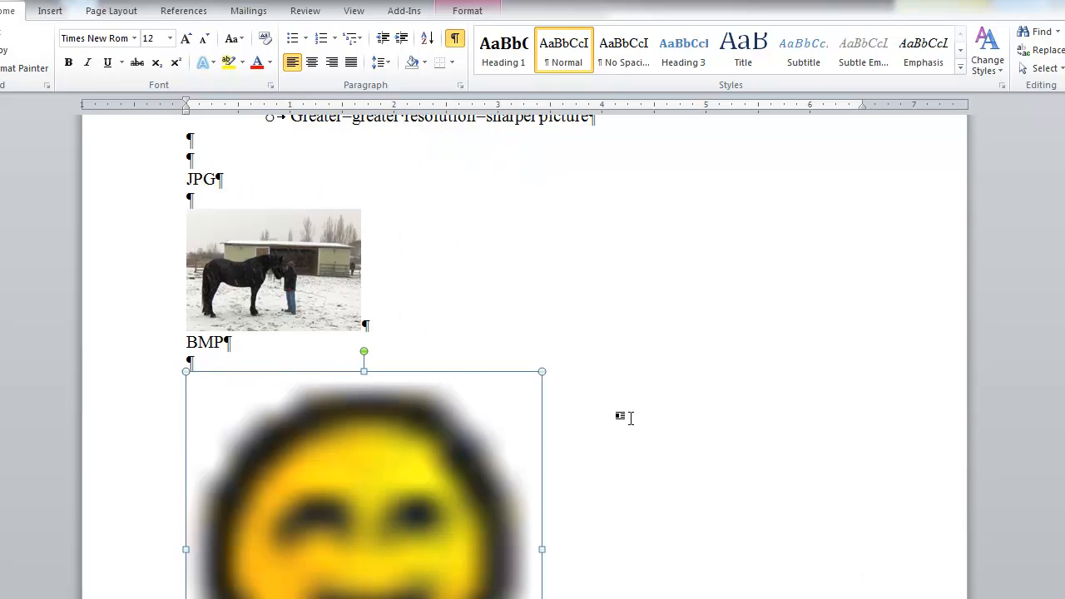
scroll(630, 417, "down", 2)
scroll(630, 418, "down", 1)
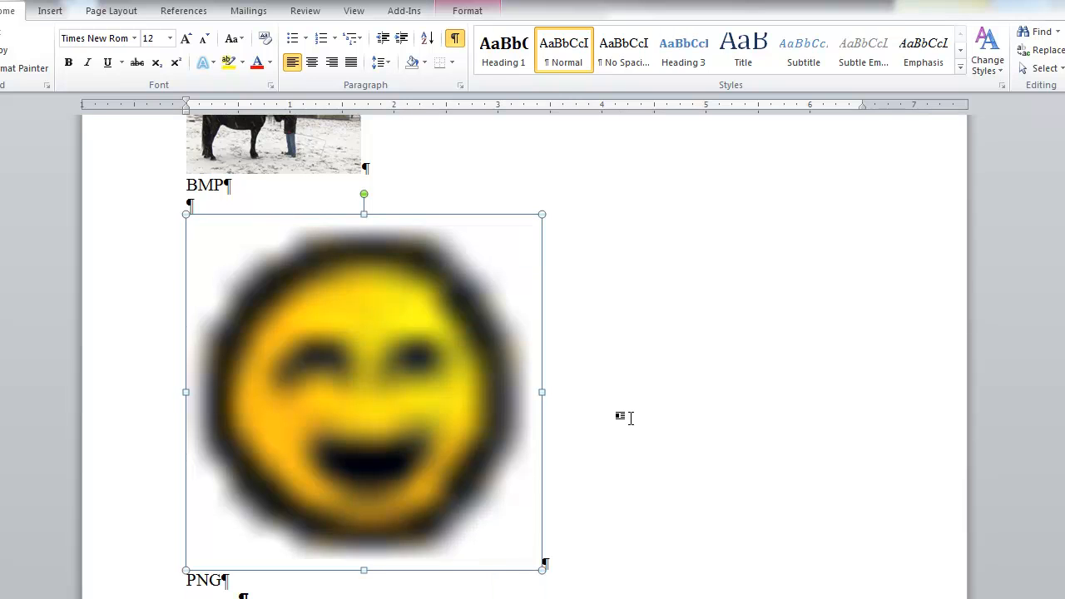
Set the smiley picture's scale to 100% of its original size with the aspect ratio locked
right_click(365, 400)
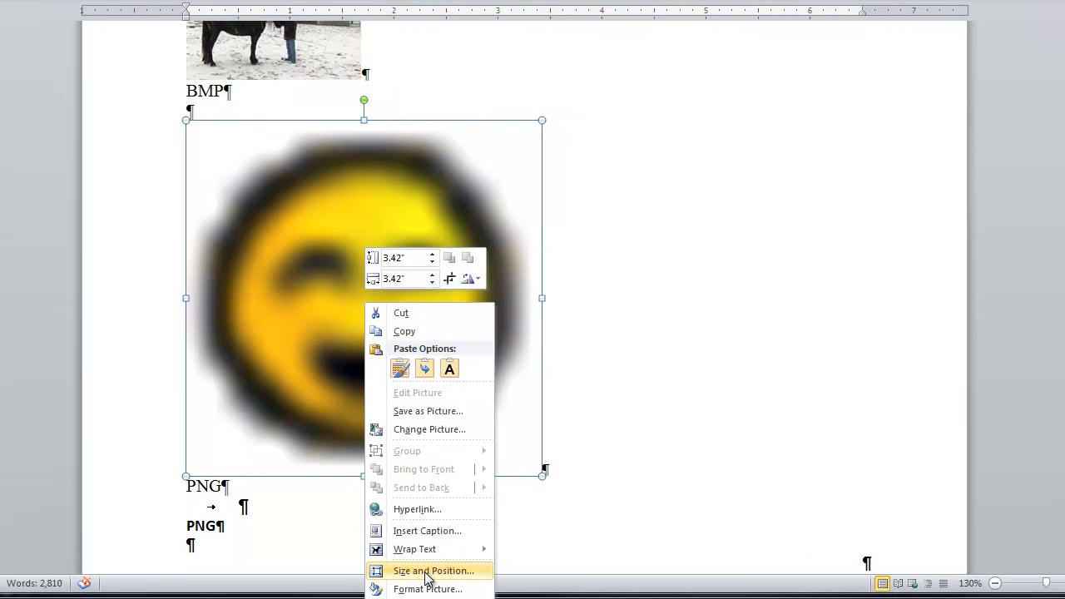
left_click(423, 573)
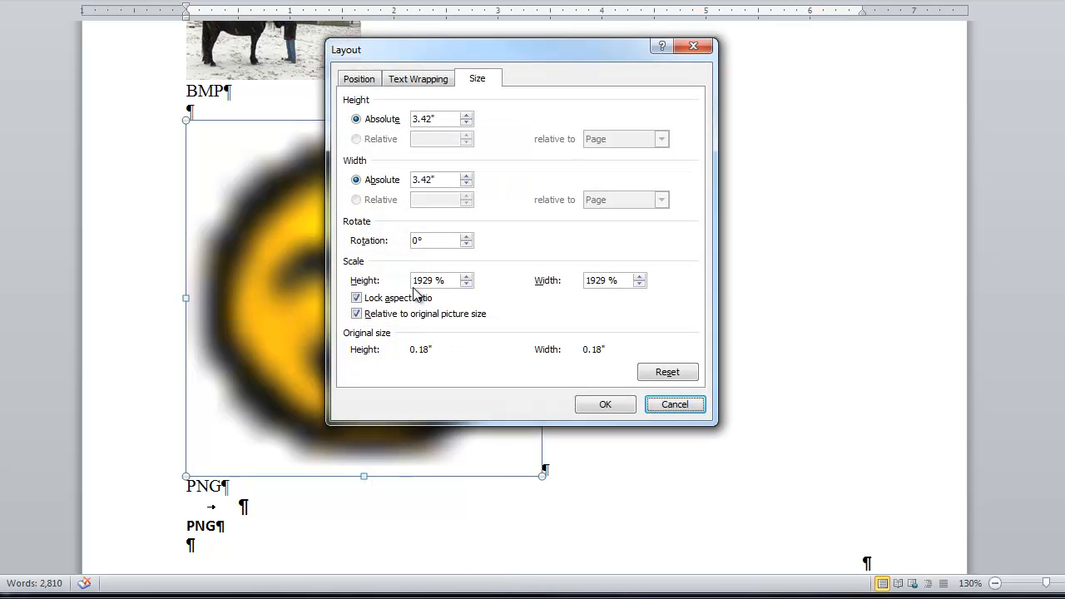
left_click_drag(452, 280, 398, 285)
type("100")
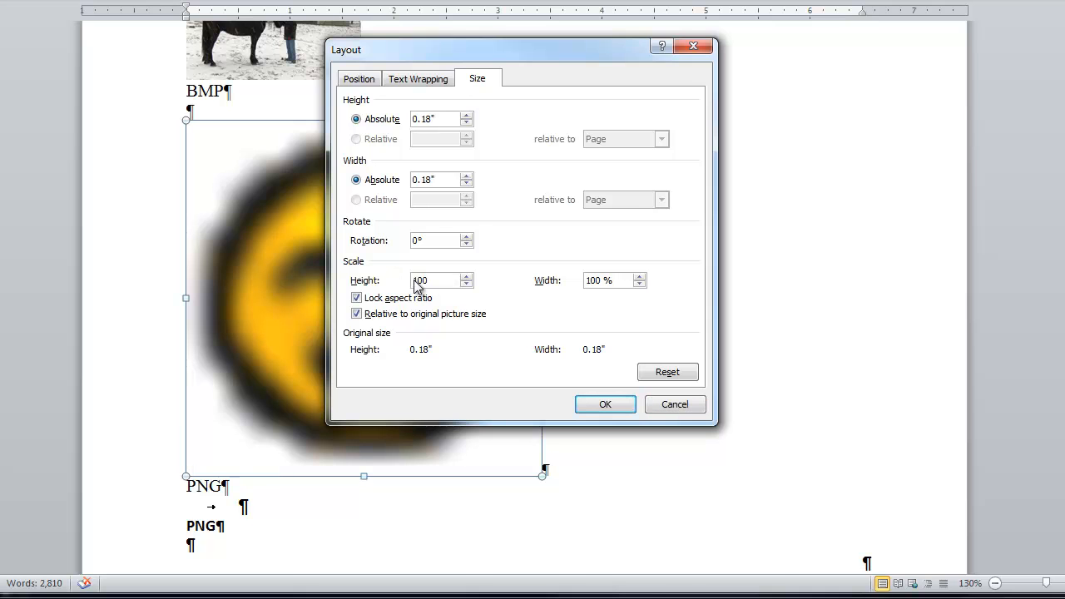
left_click(596, 406)
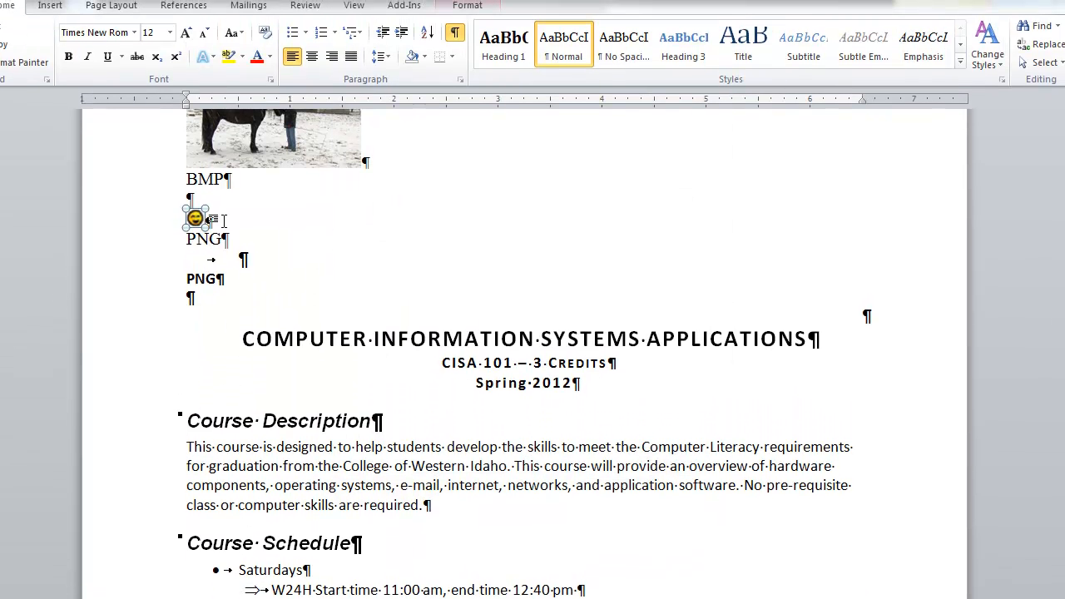
Delete the smiley picture and the leftover PNG labels and empty paragraphs below the BMP label
left_click_drag(206, 209, 248, 200)
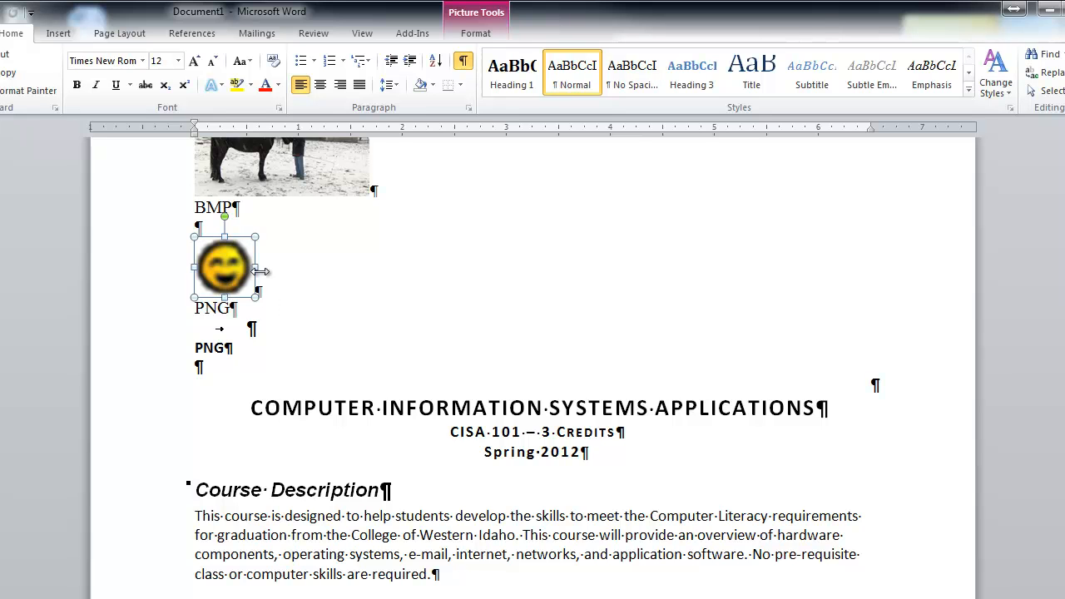
key("Delete")
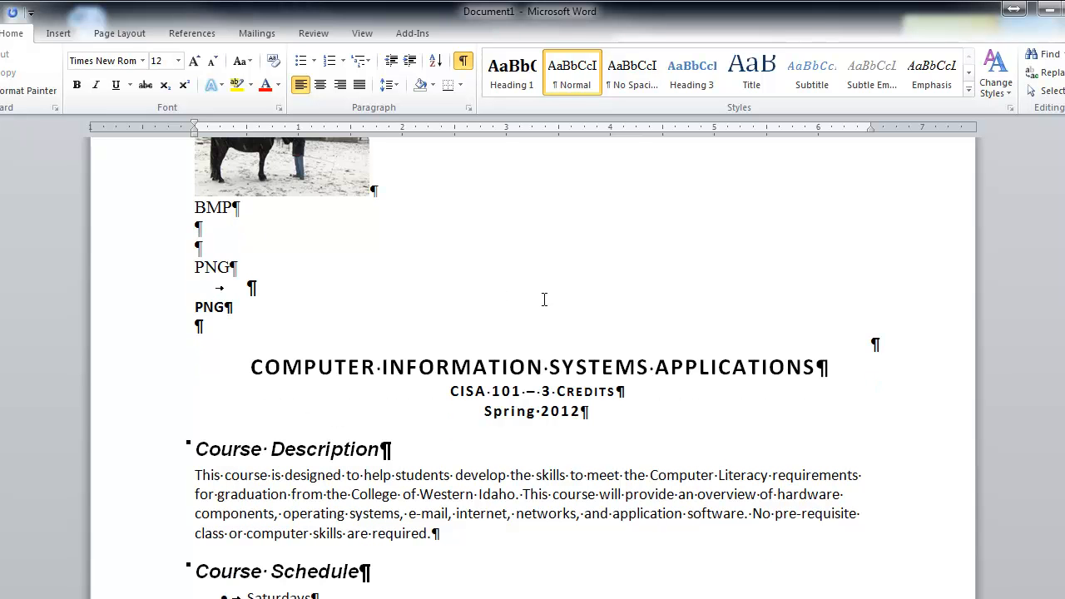
left_click_drag(166, 233, 170, 313)
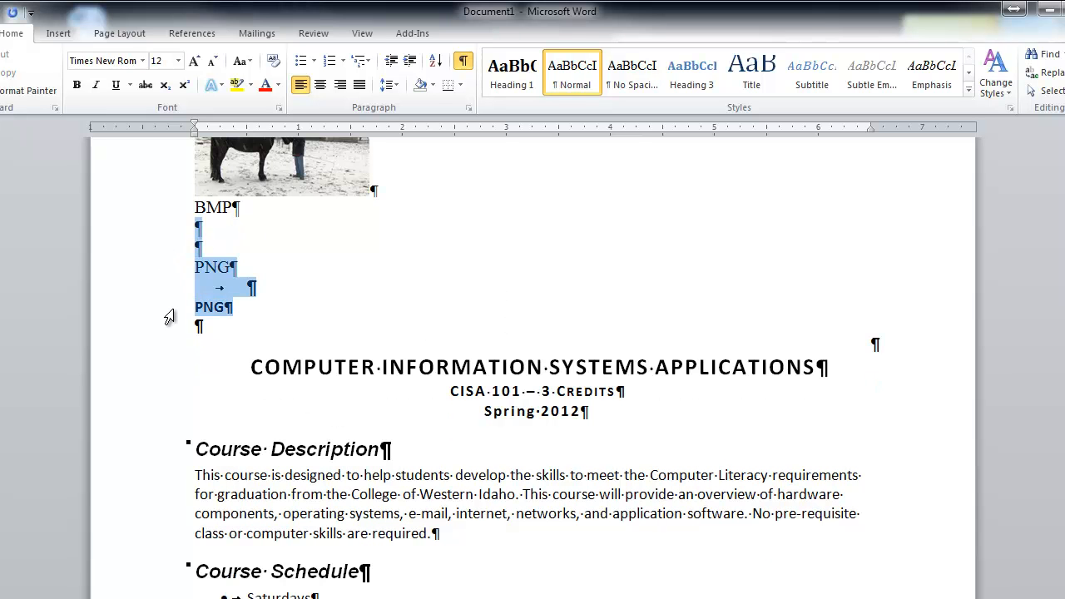
key("Delete")
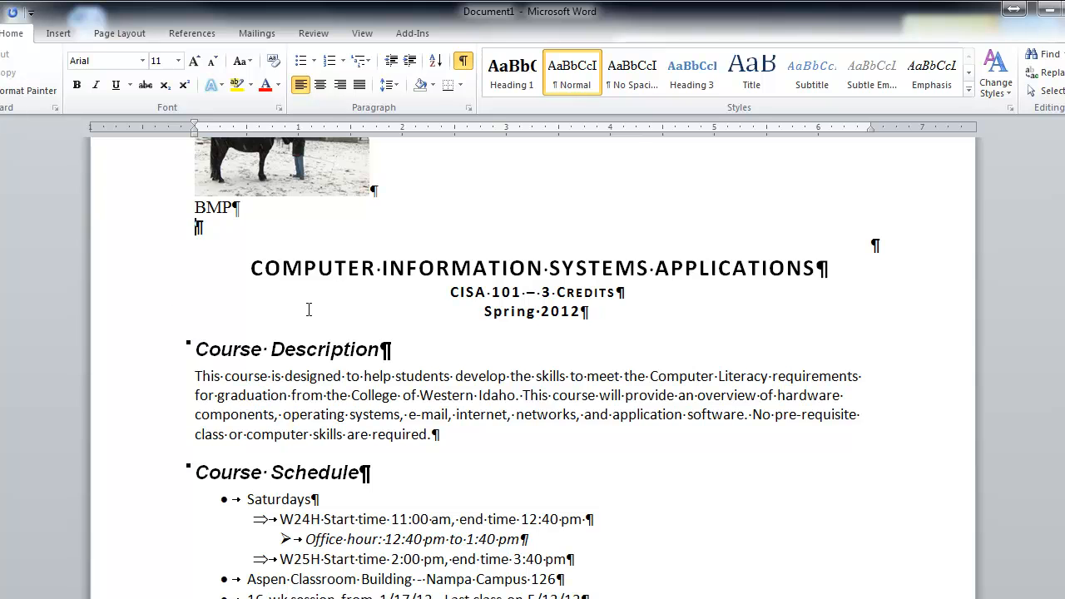
Position the horse picture at the top left of the page with square text wrapping
scroll(307, 310, "up", 8)
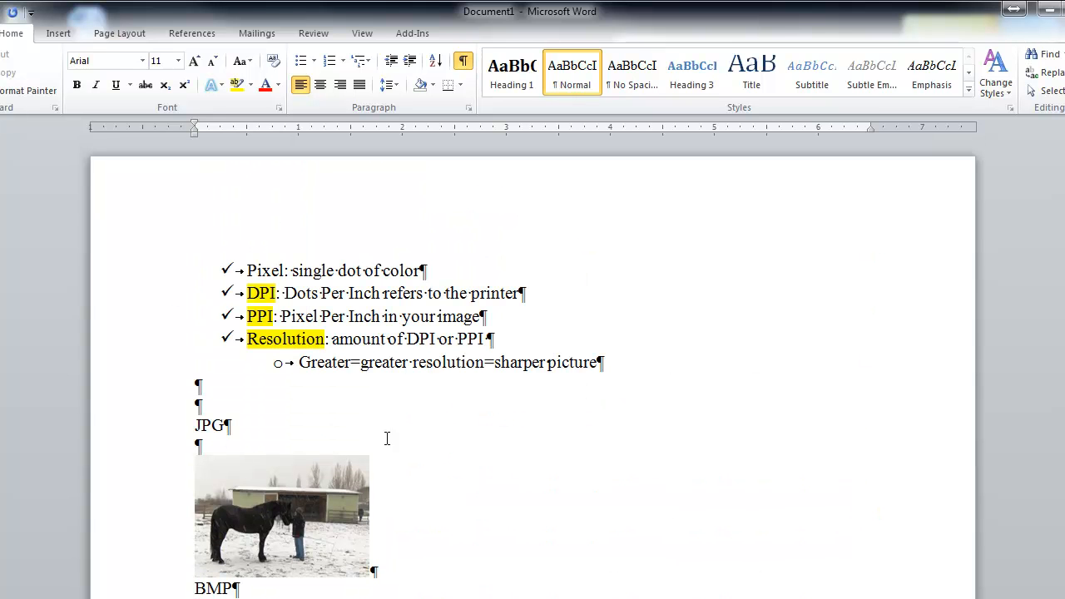
left_click(297, 503)
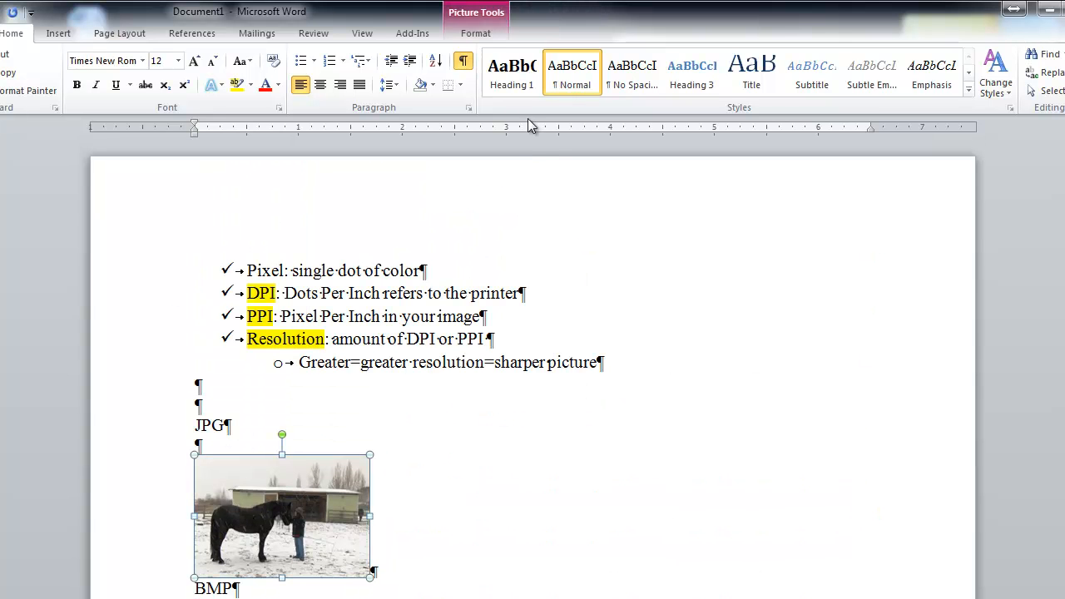
left_click(491, 36)
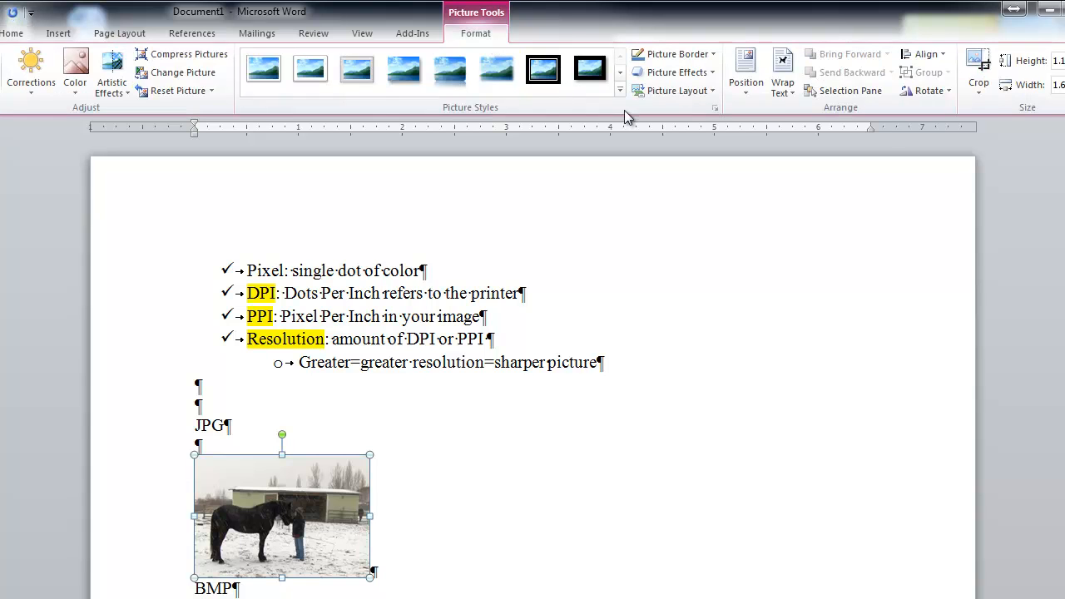
left_click(746, 79)
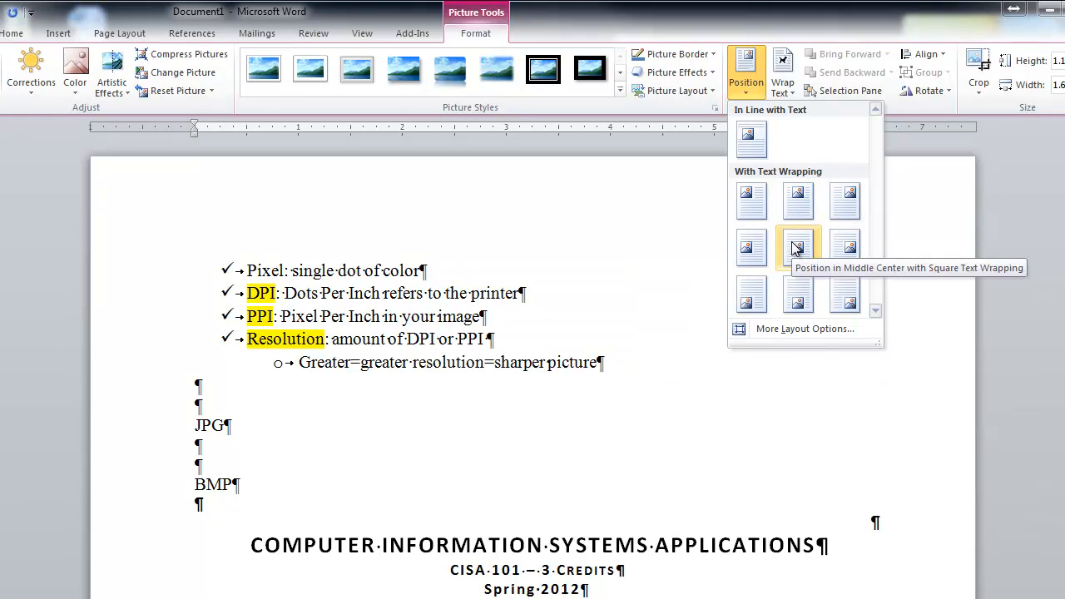
left_click(752, 200)
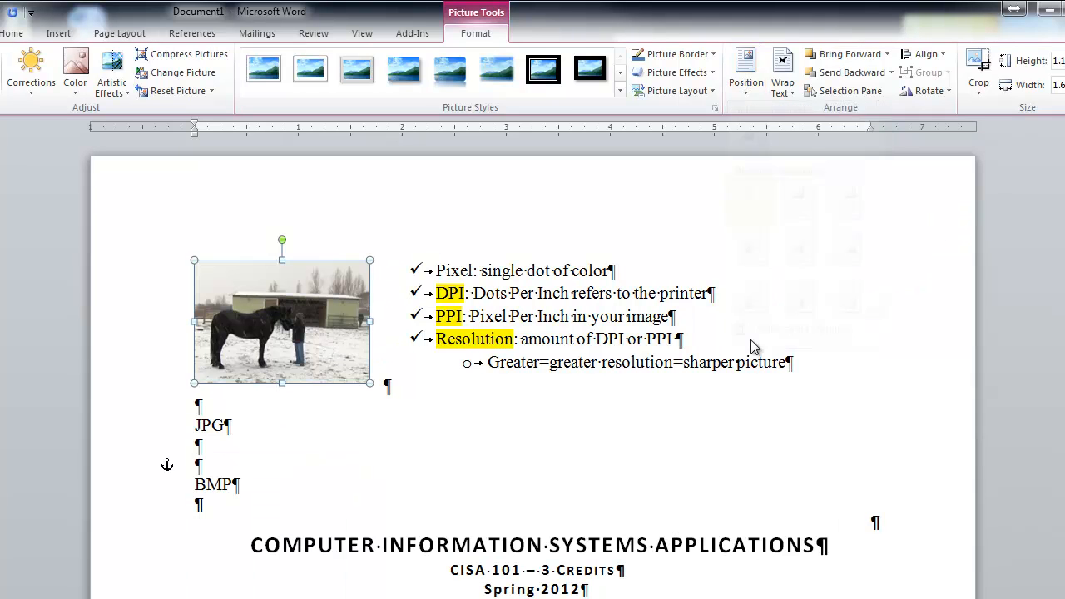
Set the horse picture's text wrapping to Through and bring up the wrapping choices again
left_click(783, 90)
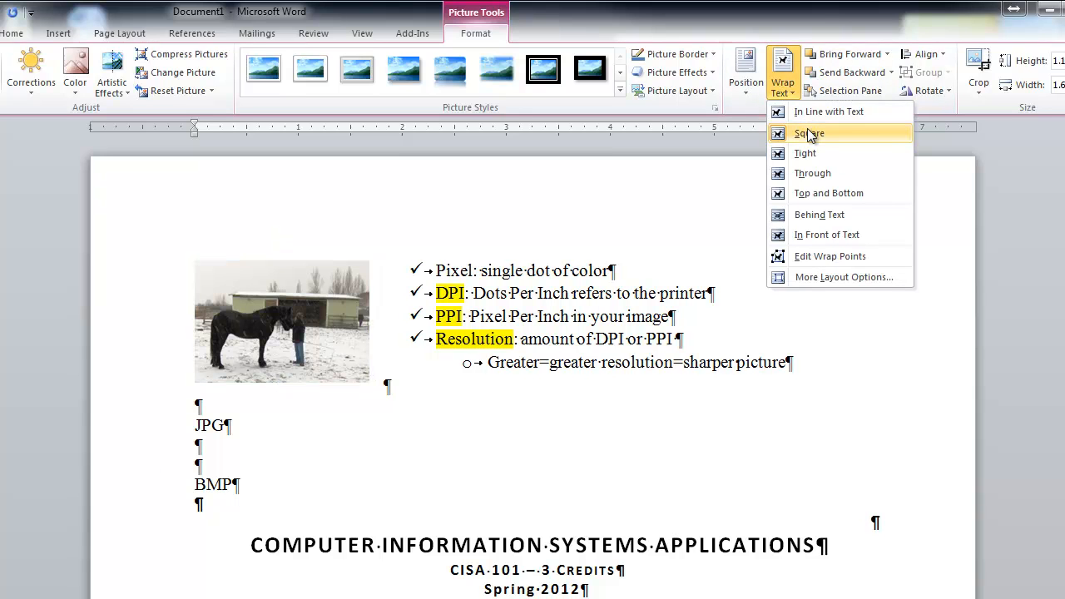
left_click(813, 173)
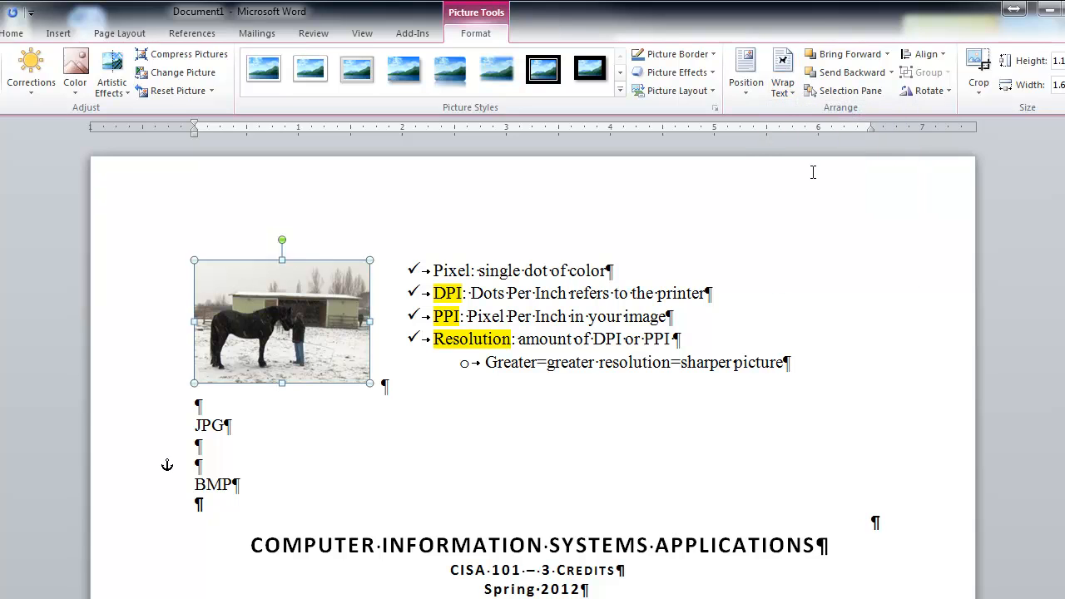
left_click(782, 75)
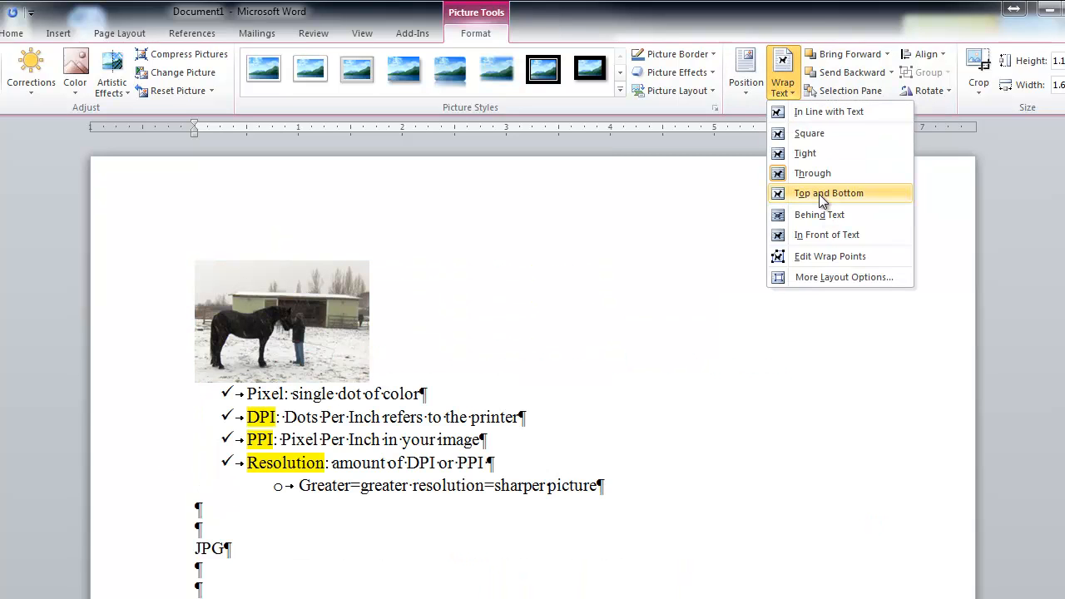